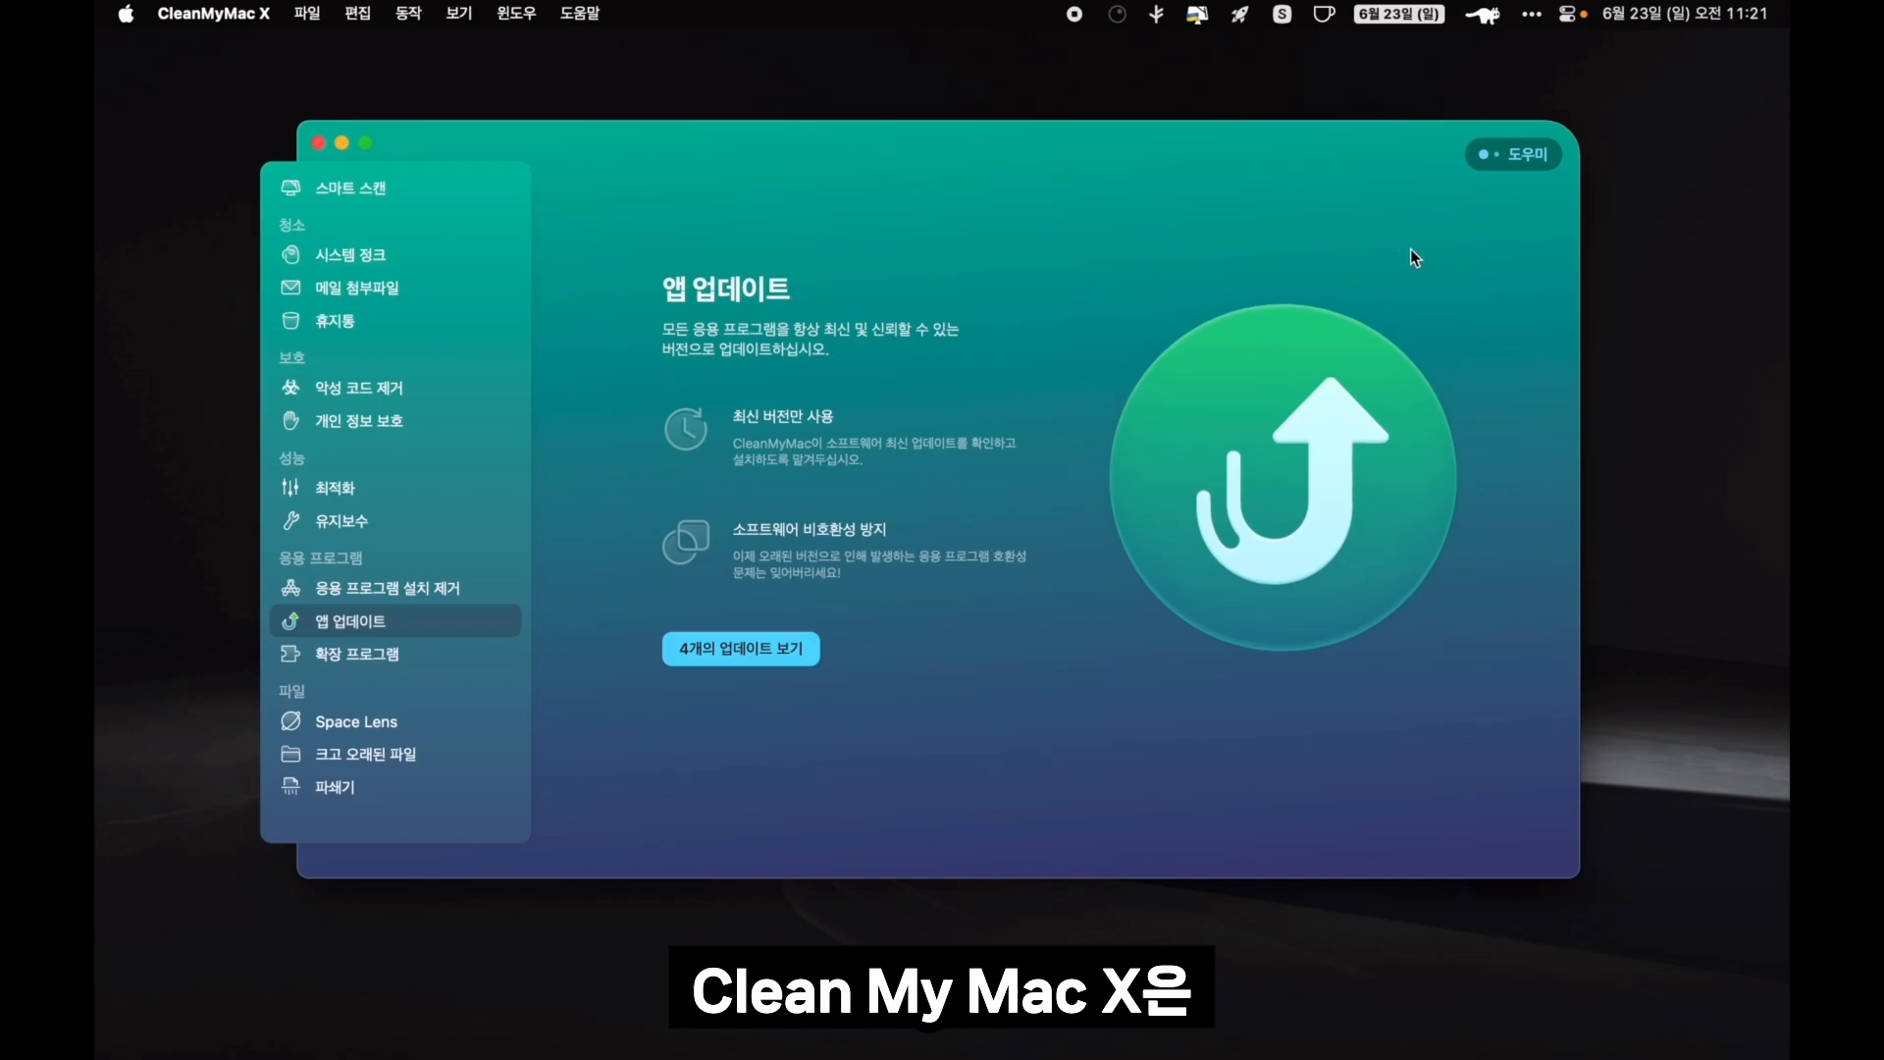
# Open the list of available app updates and review the details for Rectangle, IINA and Keka
pyautogui.click(799, 649)
pyautogui.click(794, 363)
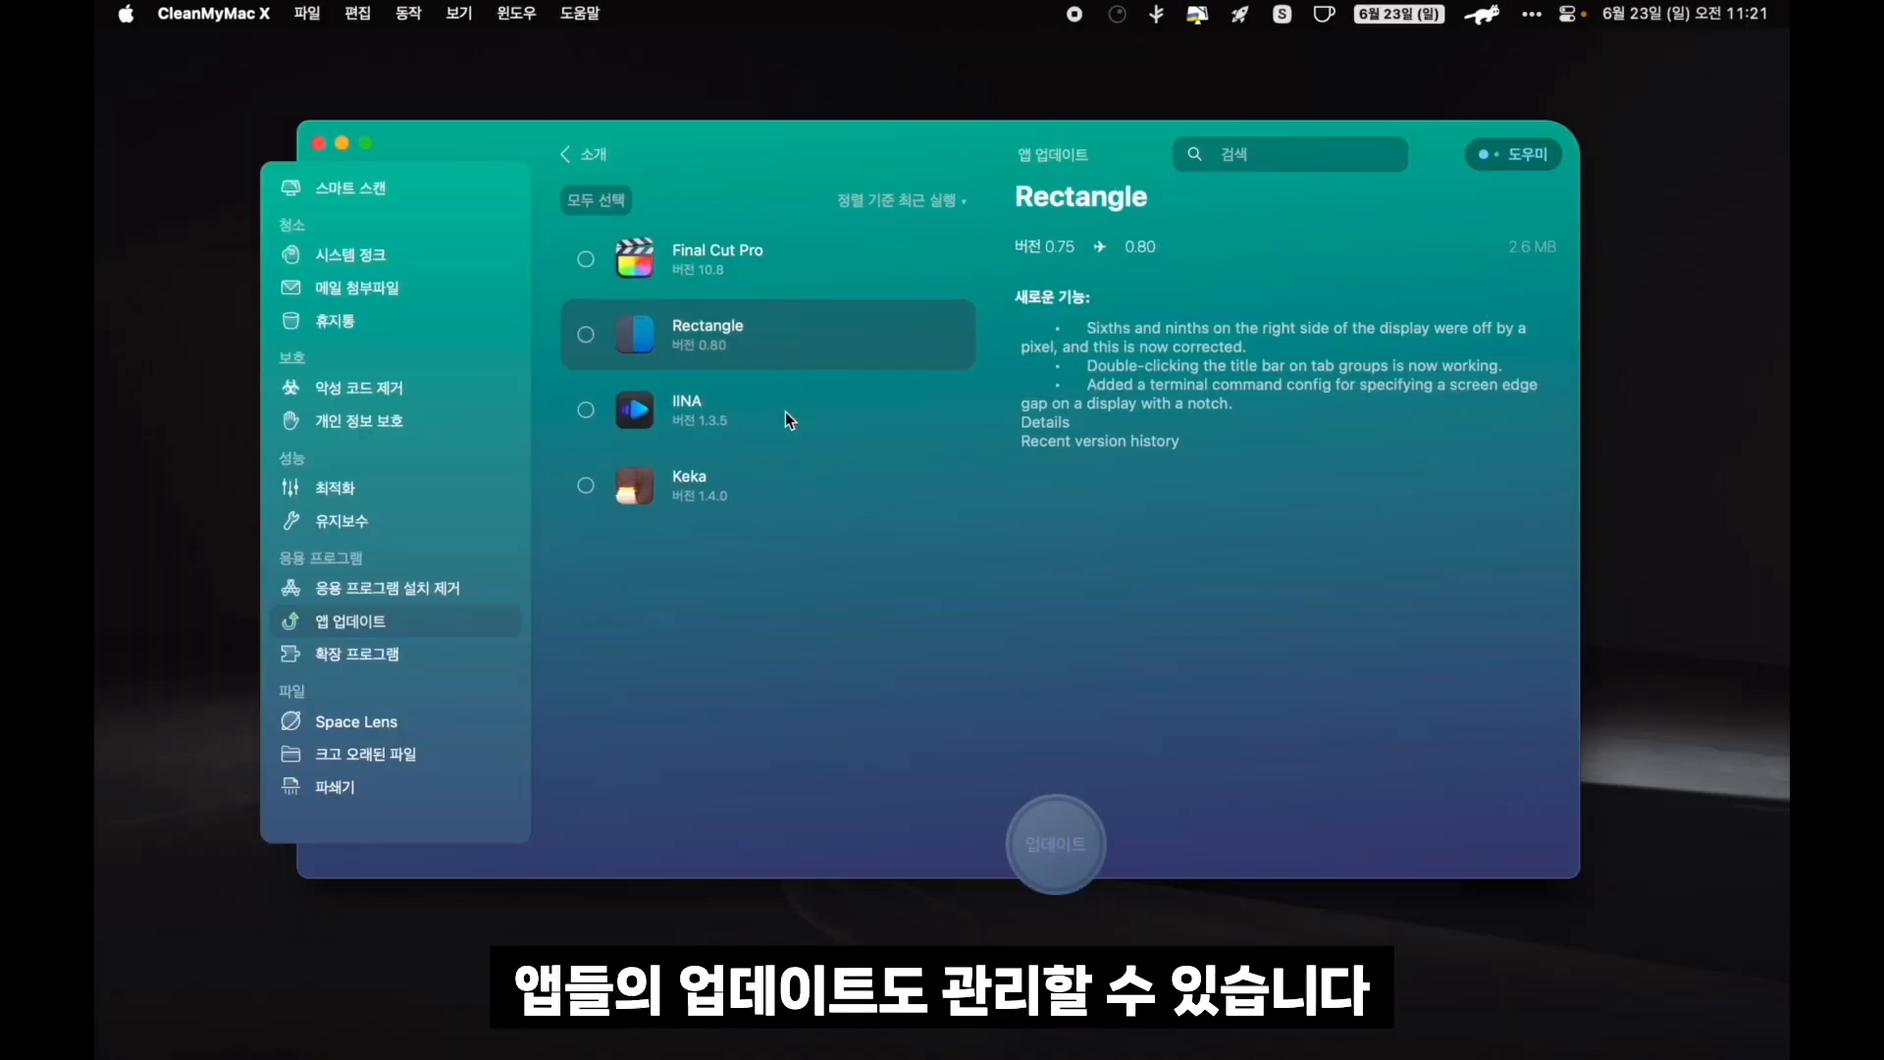
pyautogui.click(785, 410)
pyautogui.click(781, 495)
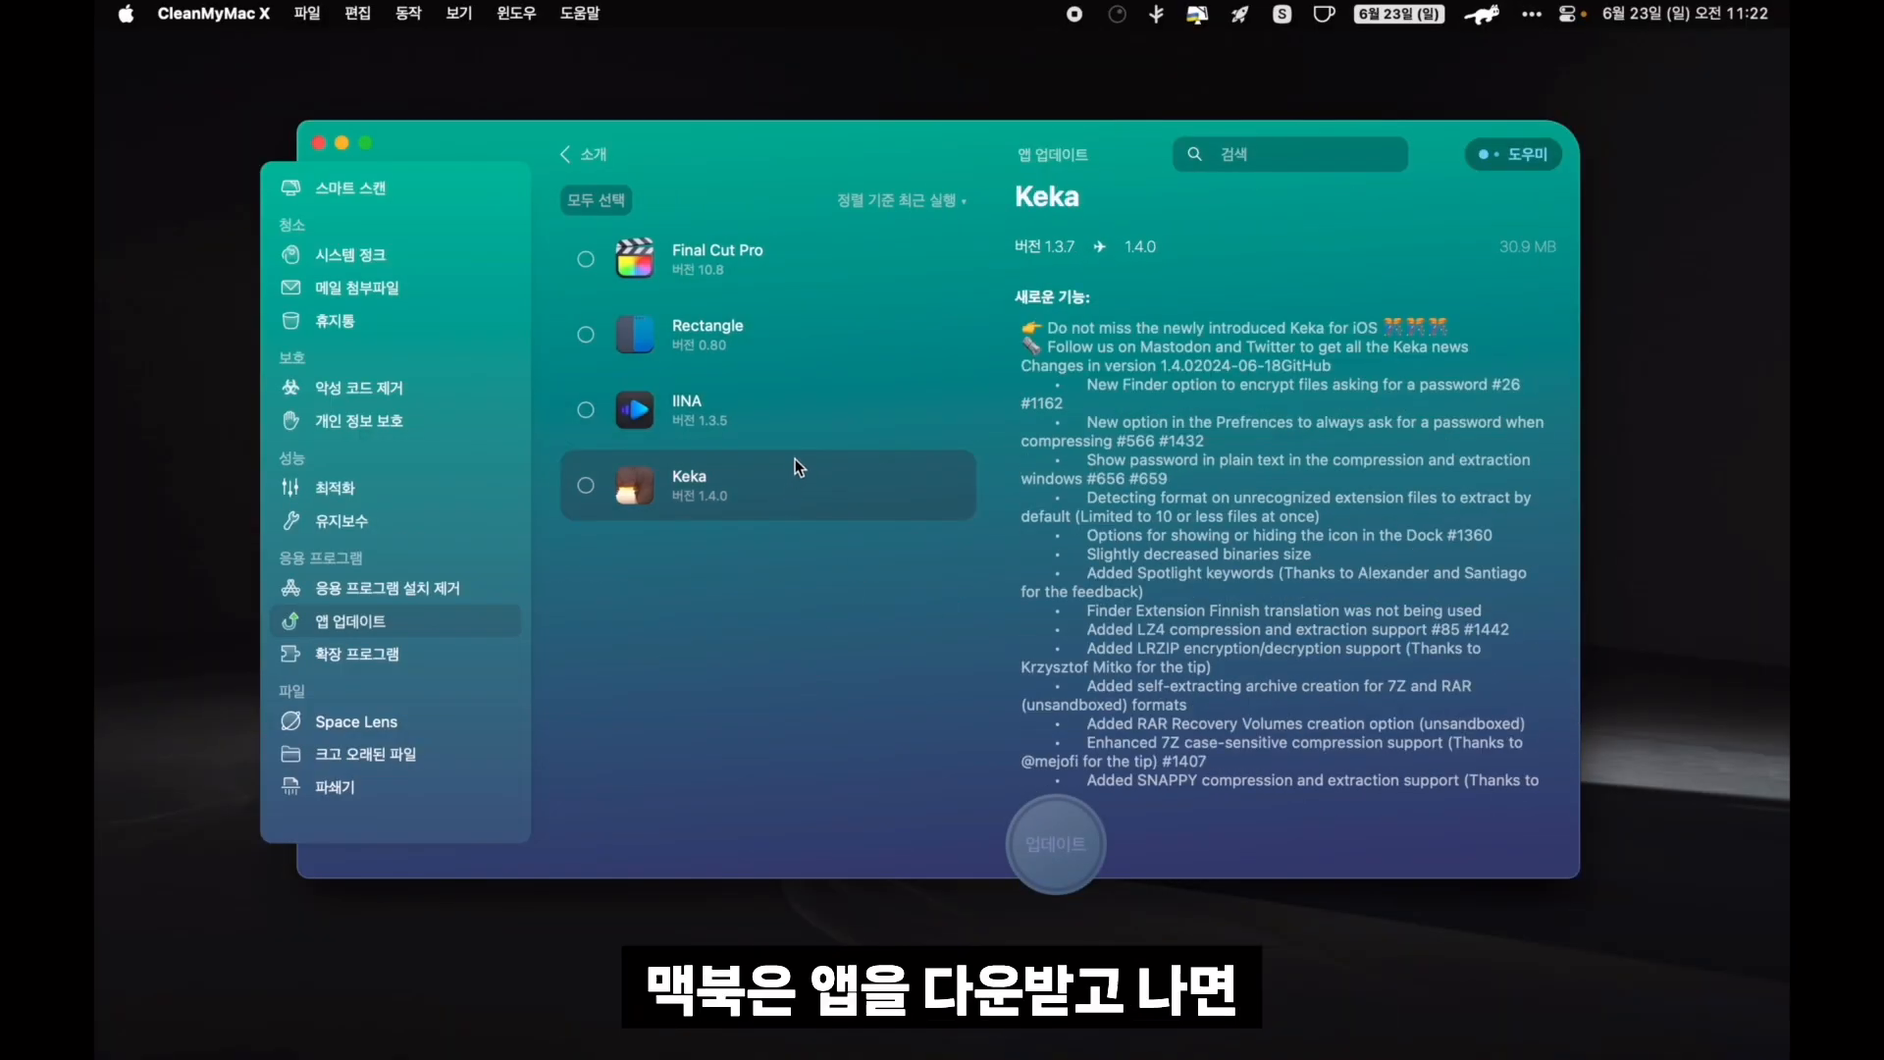
# Update every listed app except Final Cut Pro, quitting Rectangle so that the update can proceed
pyautogui.click(628, 200)
pyautogui.click(590, 260)
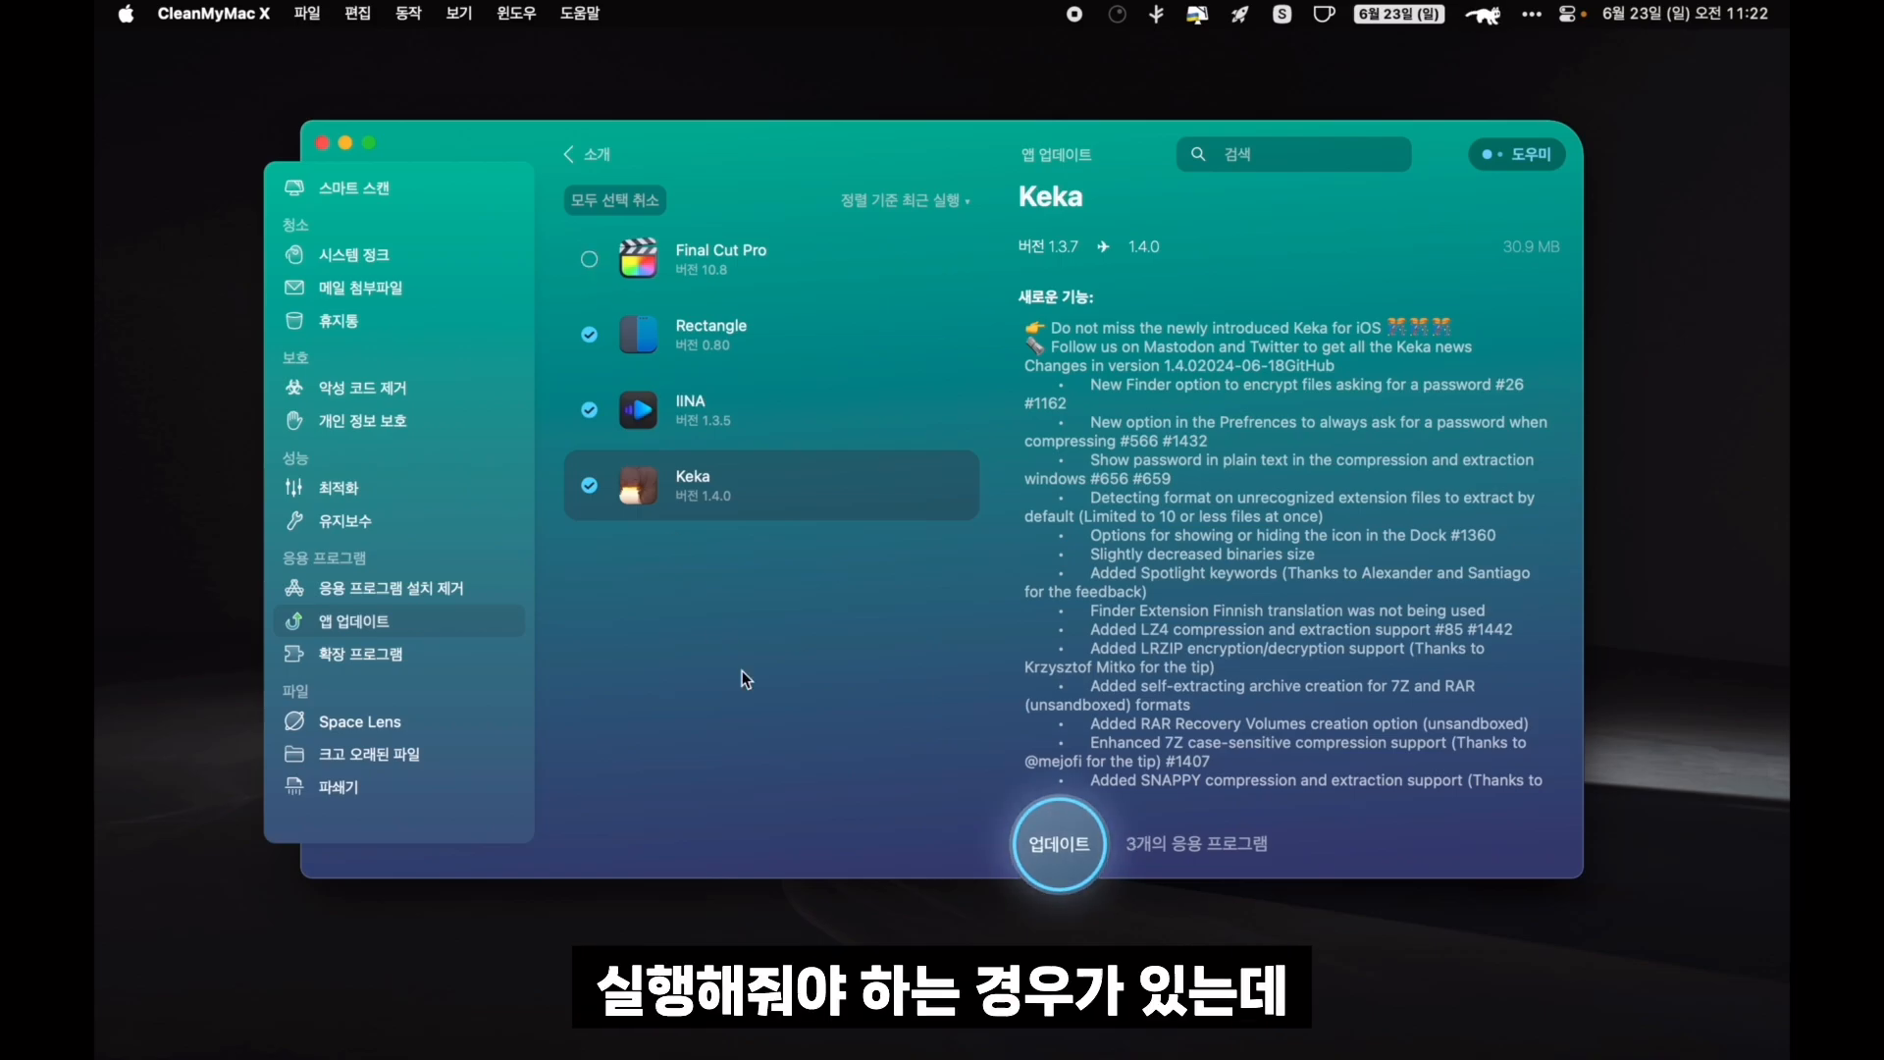
pyautogui.click(1044, 822)
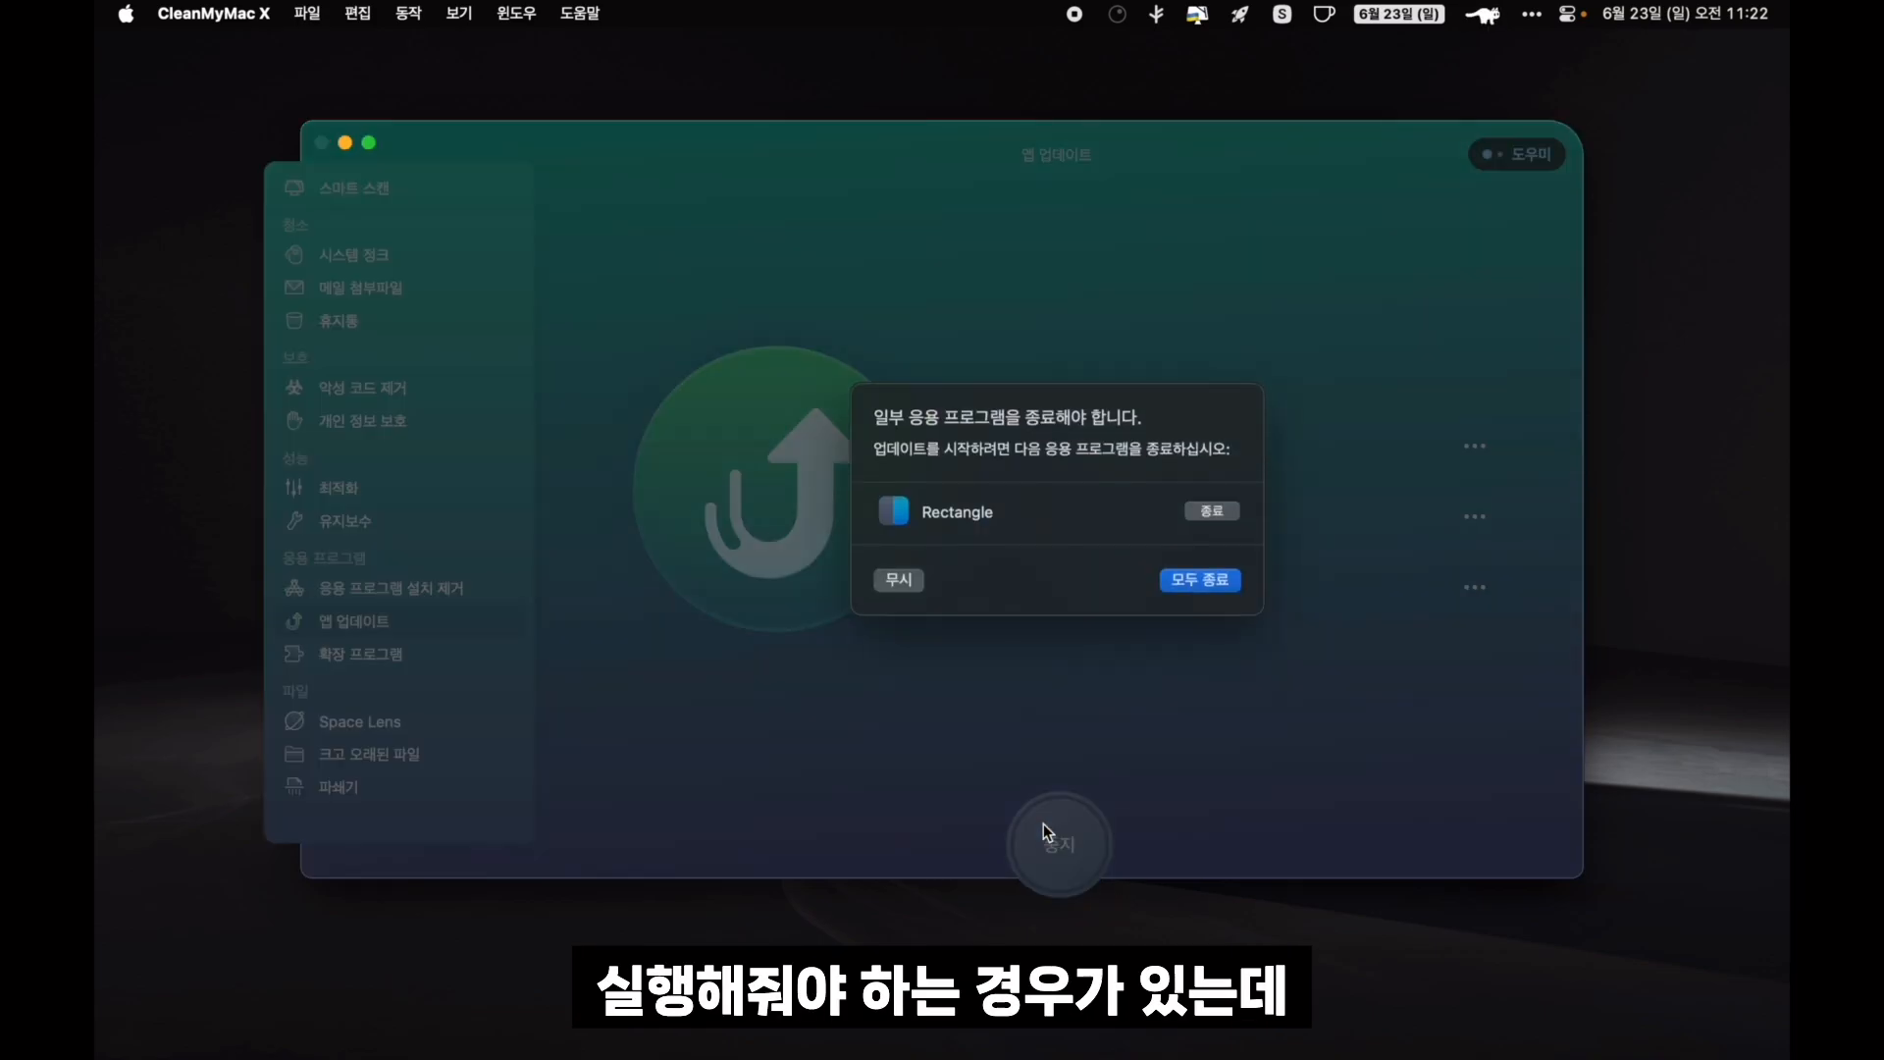
pyautogui.click(1225, 517)
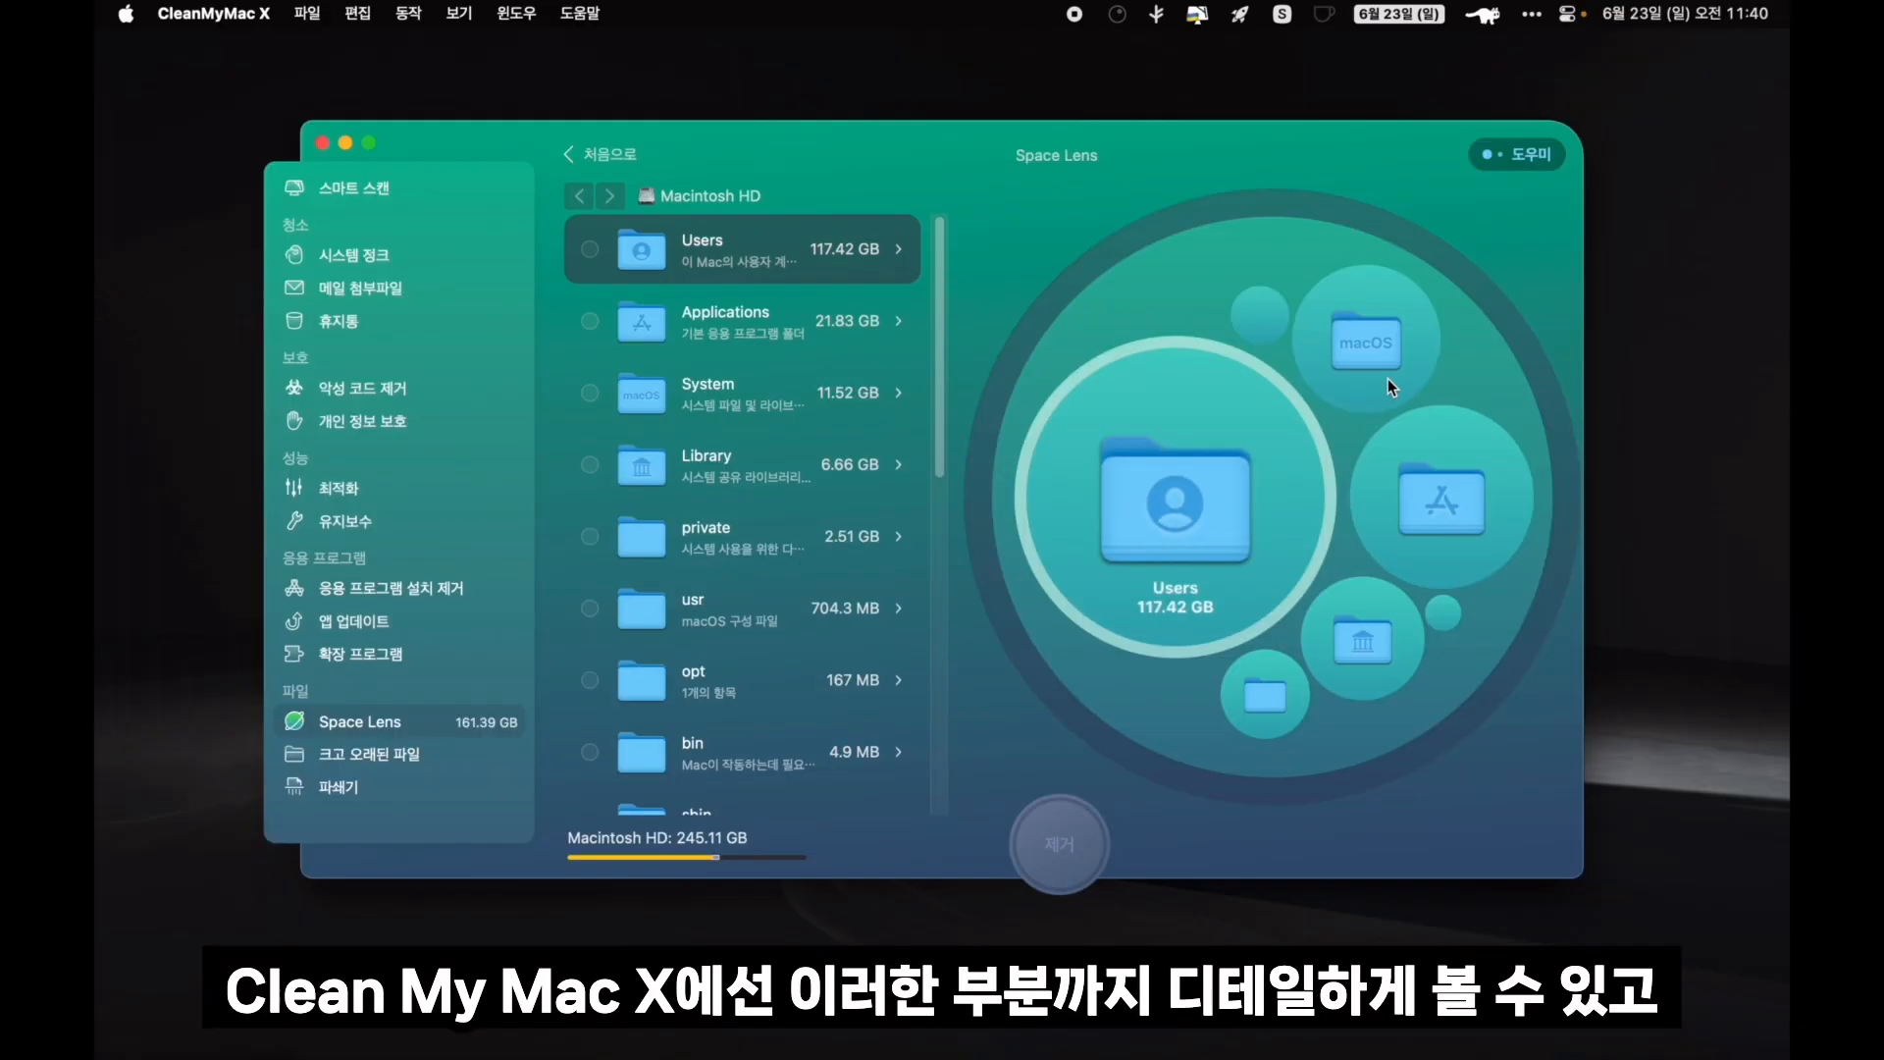
# Drill into the macOS System folder in the Space Lens map of Macintosh HD
pyautogui.click(1391, 351)
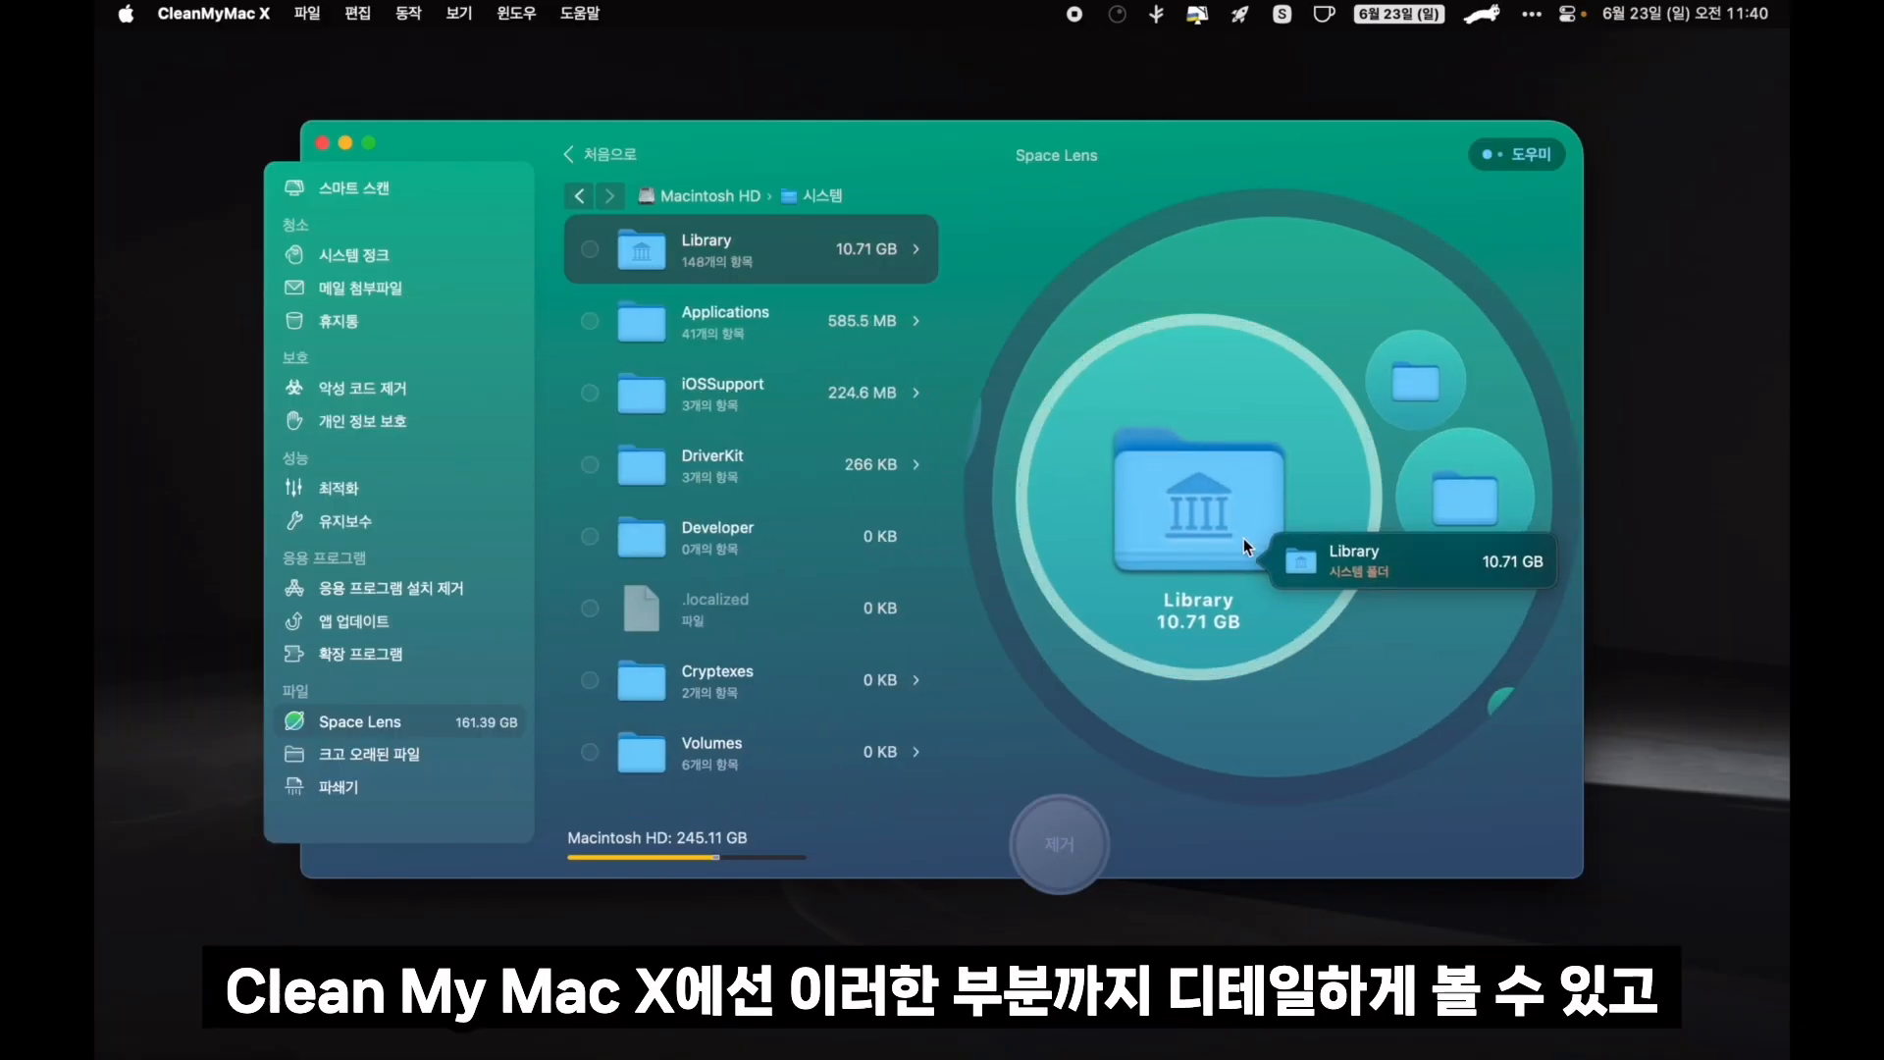
pyautogui.click(1409, 532)
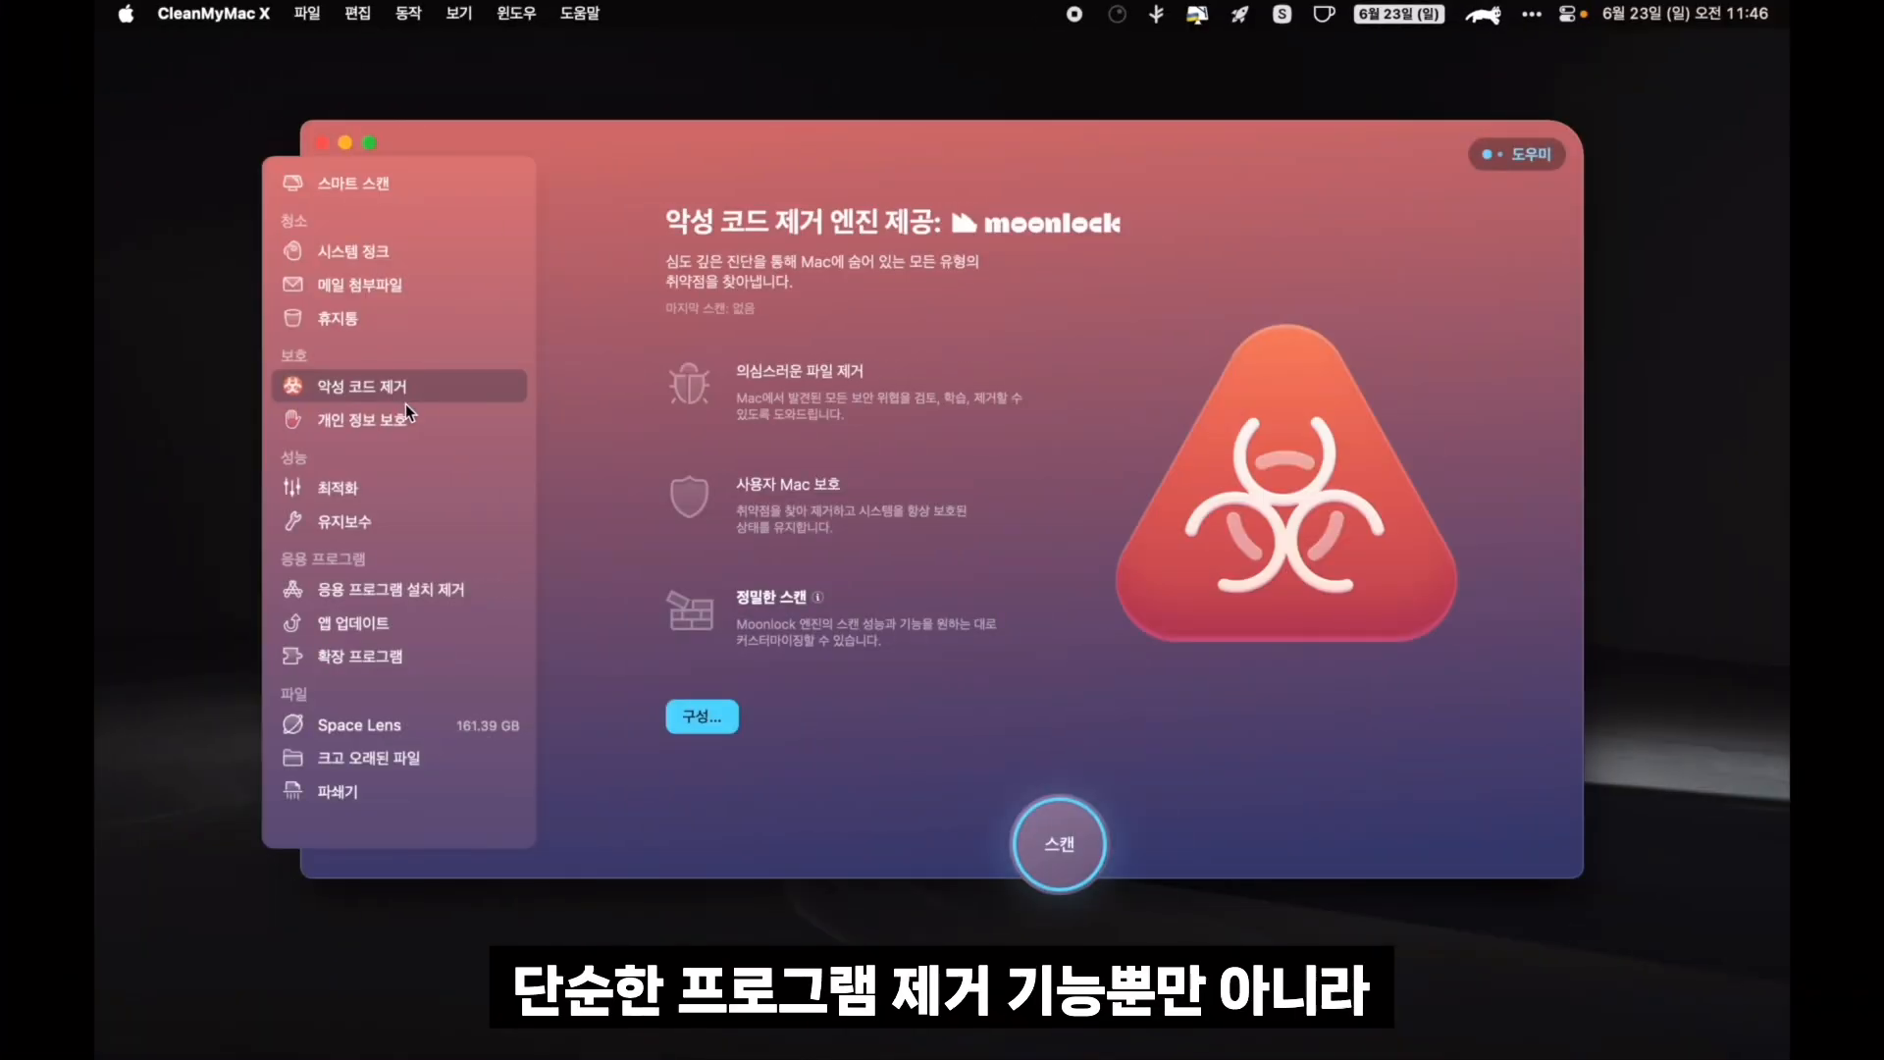
# Look through the Privacy, Optimization, Maintenance and Shredder module pages
pyautogui.click(412, 413)
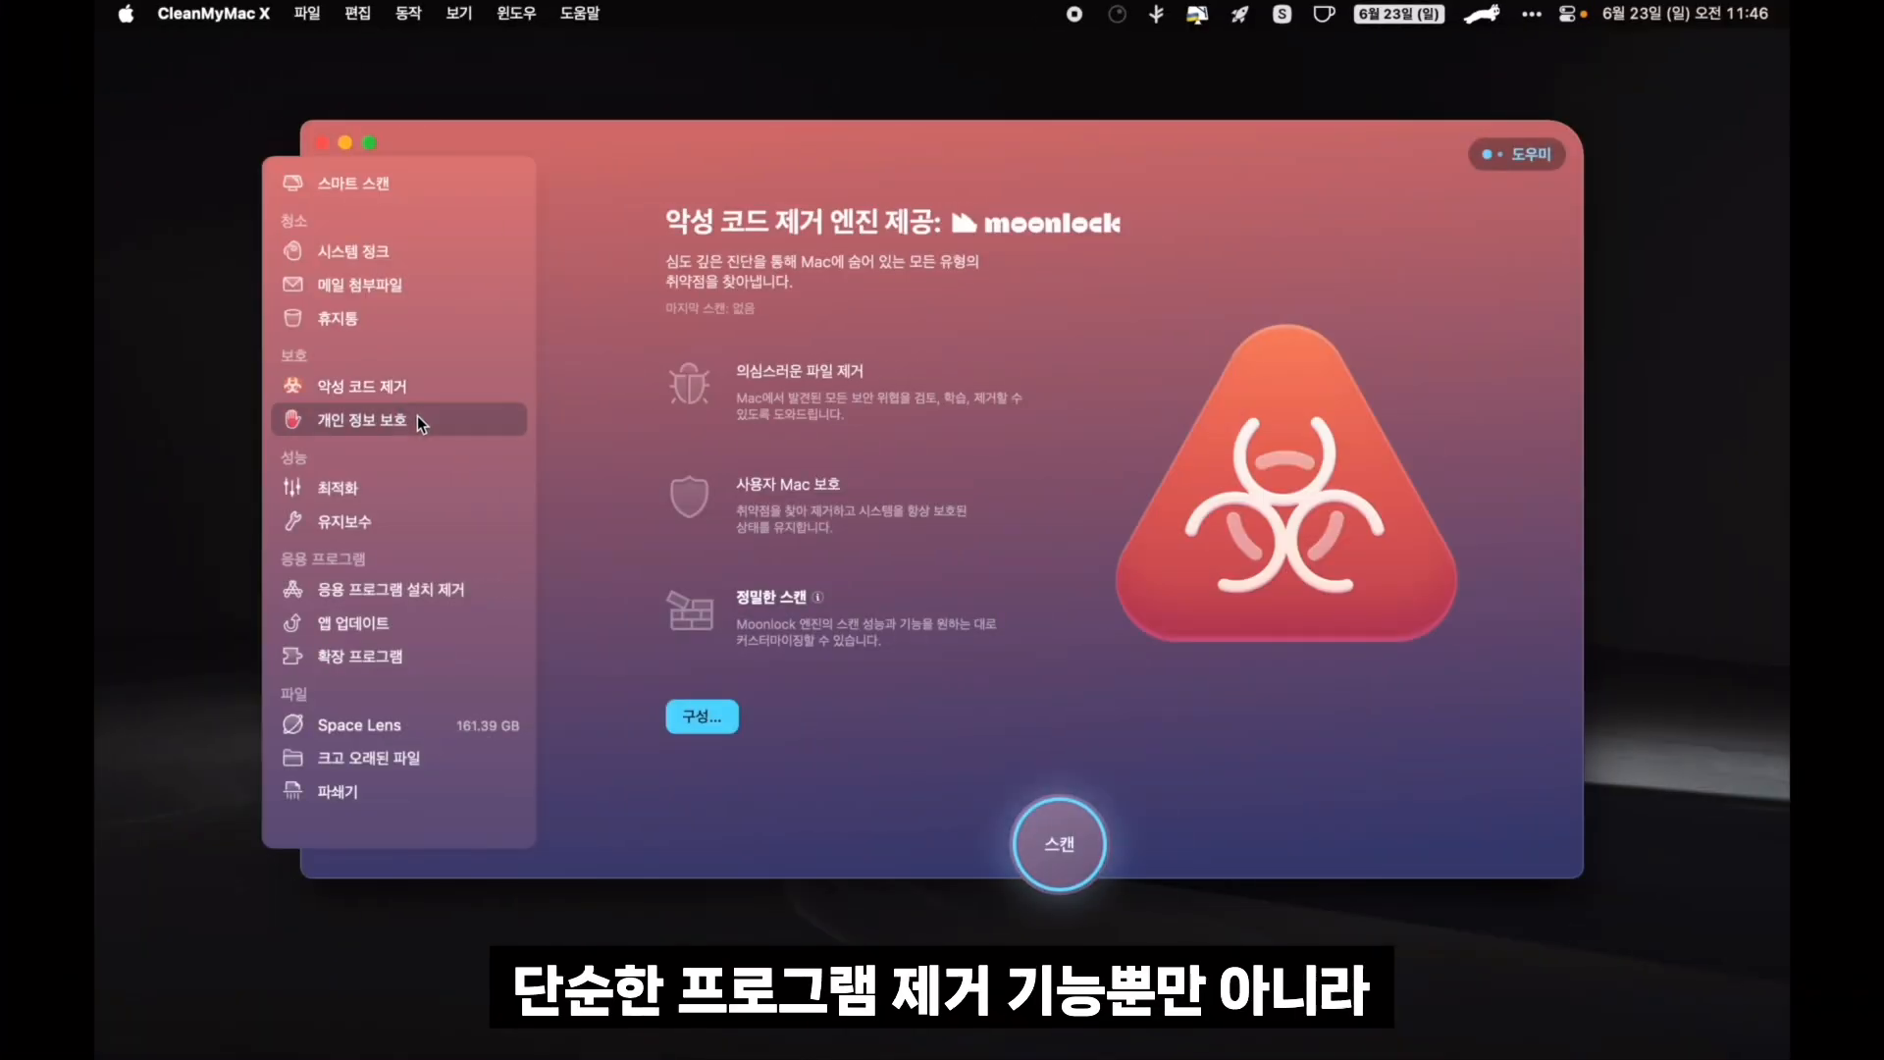
pyautogui.click(387, 503)
pyautogui.click(387, 521)
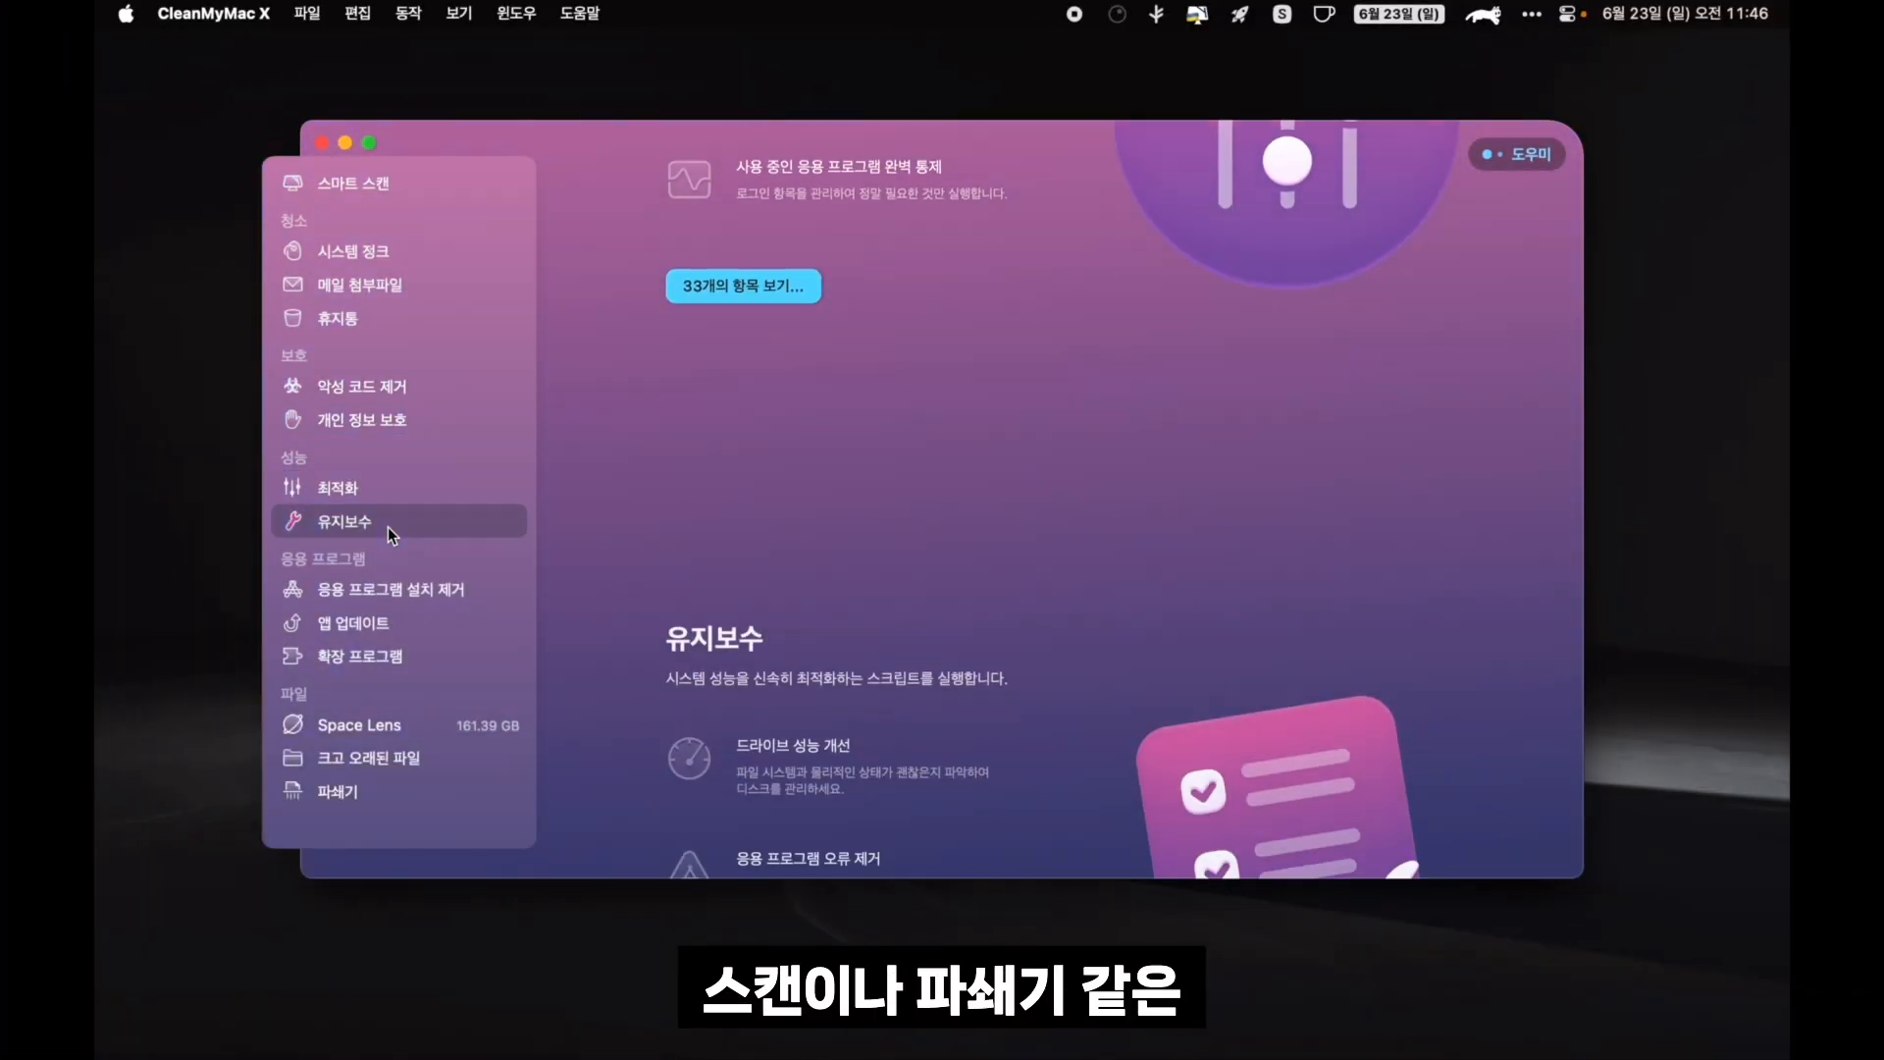
pyautogui.click(381, 789)
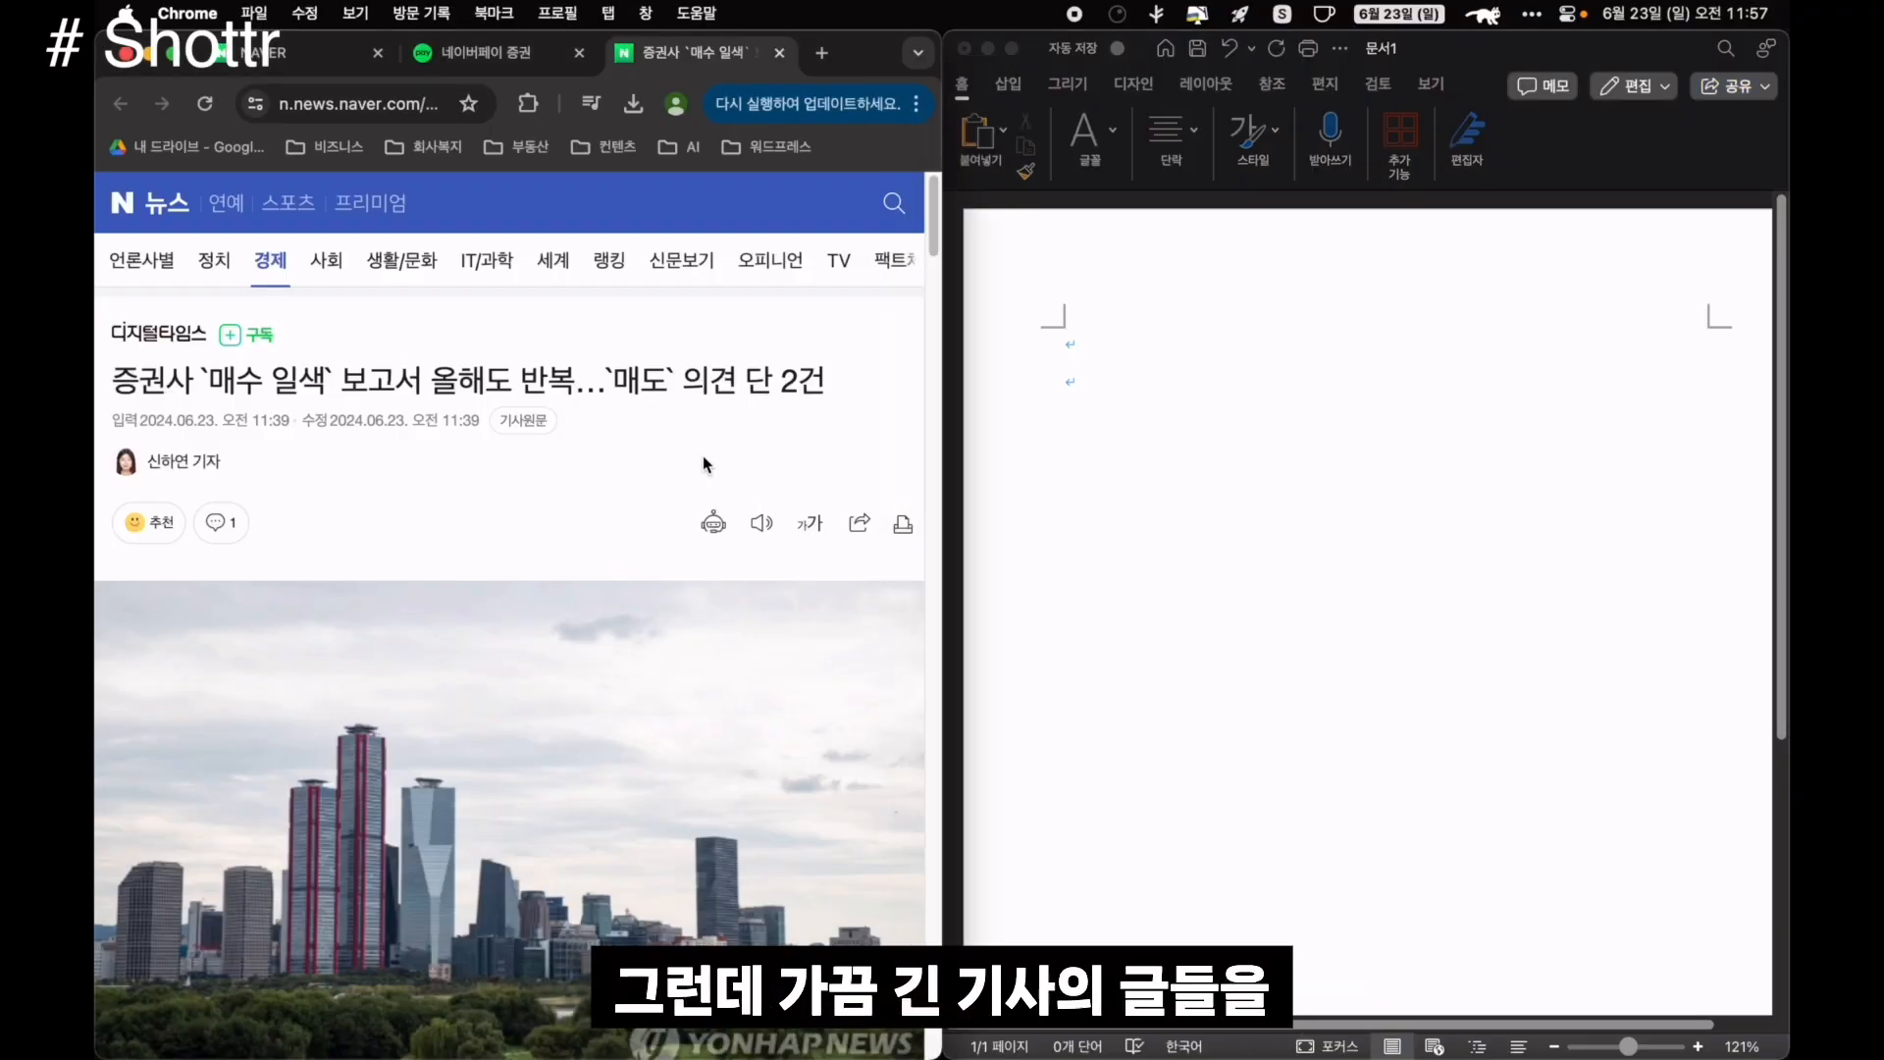
# In Chrome, capture the first paragraphs of the news article as text and paste them into the blank Word document
pyautogui.scroll(-10, 703, 456)
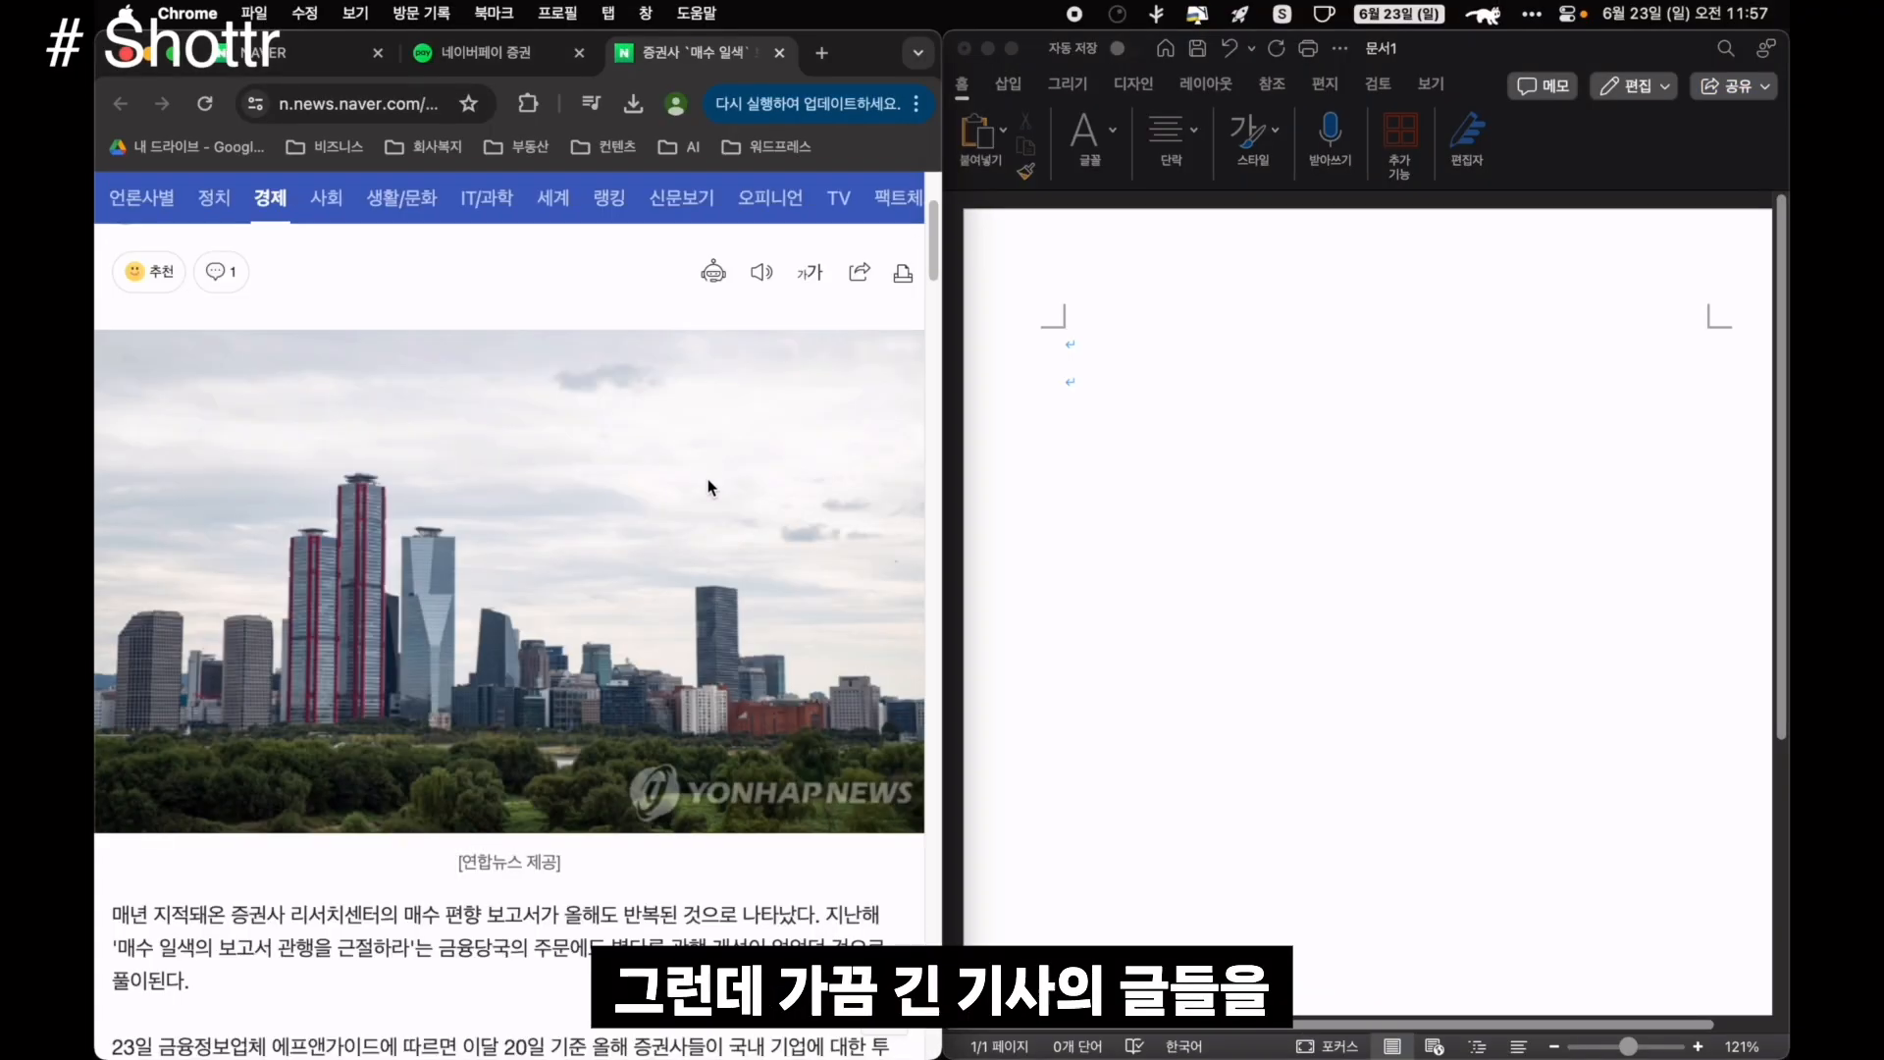
pyautogui.press('super+shift+2')
pyautogui.moveTo(100, 303); pyautogui.dragTo(918, 922)
pyautogui.click(1073, 327)
pyautogui.write("매년 지적돼온 증권사 리서치센터의 매수 편향 보고서가 올해도 반복된 것으로 나타났다. 지난해 '매수 일색의 보고서 관행을 근절하라'는 금융당국의 주문에도 별다른 관행 개선이 없었던 것으로 풀이된다.  23일 금융정보업체 에프앤가이드에 따르면 이달 20일 기준 올해 증권사들이 국내 기업에 대한 투 자의견을 제시한 종목 보고서 8662건 중 투자의견을 '매수'로 제시한 보고서는 8012건(92.5%)으 로 압도적 비중을 차지했다.  반면 '매도'의견은 단 2건(0.02%)에 불과했다.  사실상 매도 의견에 가까운 '비중 축소'는 4건(0.05%)으로 나타났고, '보유'(Hold)와 '강력매수'는 각각 636건(7.34%), 8건(0.09%)으로 집계됐다.  올해 기업 분석 보고서를 발행한 국내 증권사 30곳 중 28곳(93.3%)은 투자의견을 매도로 제시한 보고서가 한 건도 없었다.  대형 증권사인 미래에셋증권, 한국투자증권, NH투자증권, 삼성증권, KB증권, 하나증권, 메리츠증 권, 신한투자증권, 키움증권 등이 대표적이다.")
# Capture the article's text from the paragraph starting "매도 의견을 제시한" and paste it below the existing paragraphs in Word
pyautogui.click(486, 595)
pyautogui.scroll(-6, 487, 594)
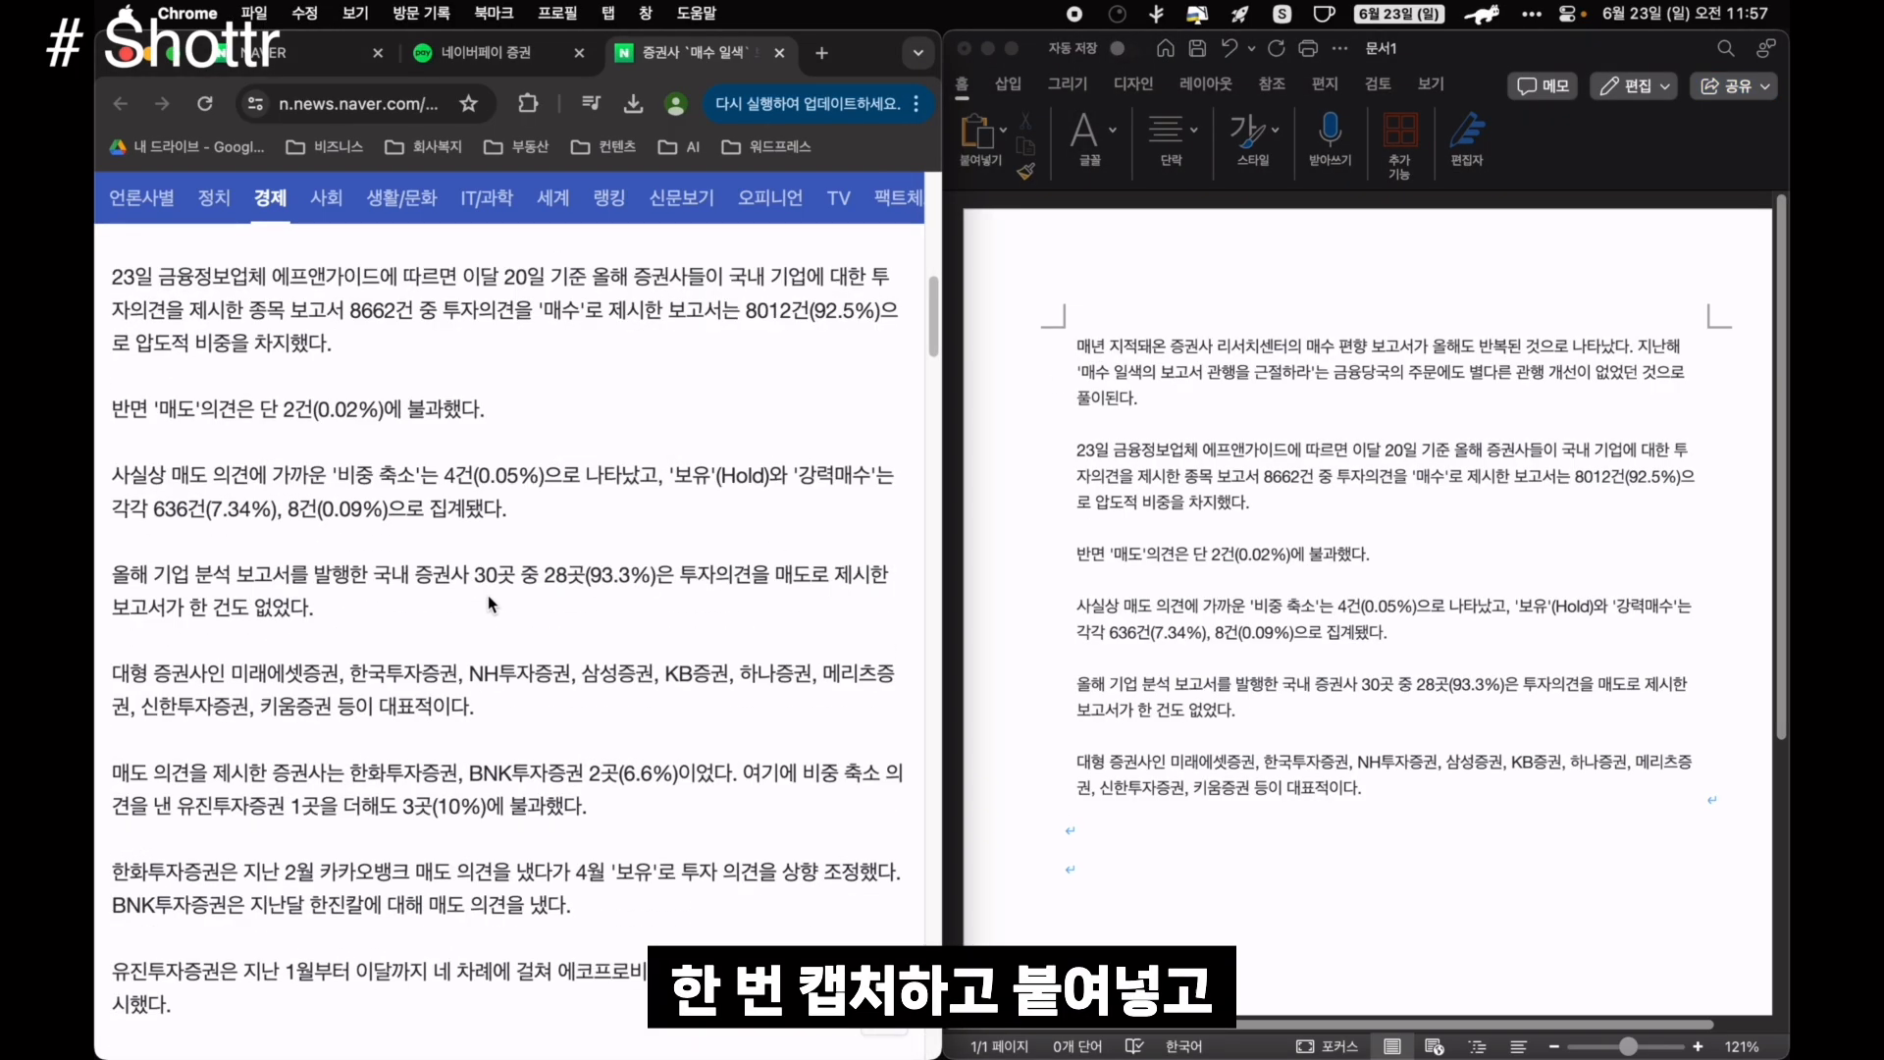
pyautogui.moveTo(105, 287); pyautogui.dragTo(900, 895)
pyautogui.click(1356, 785)
pyautogui.write("매도 의견을 제시한 증권사는 한화투자증권, BNK투자증권 2곳(6.6%)이었다. 여기에 비중 축소 의 견을 낸 유진투자증권 1곳을 더해도 3곳(10%)에 불과했다.  한화투자증권은 지난 2월 카카오뱅크 매도 의견을 냈다가 4월 '보유'로 투자 의견을 상향 조정했다. BNK투자증권은 지난달 한진칼에 대해 매도 의견을 냈다.  유진투자증권은 지난 1월부터 이달까지 네 차례에 걸쳐 에코프로비엠에 대한 비중 축소 의견을 제 시했다.  반면 외국계 증권사는 같은 기간 대체로 10% 넘는 매도 의견을 제시했다.  금융투자협회 전자공시서비스에 따르면 골드만삭스증권 서울지점은 올해 제시한 투자 의견 중 매도 가 16.7%였다. 매수와 보유 의견은 각각 48.2%, 35.2%였다.  이외에도 매도 의견 비중은 모건스탠리증권 서울지점이 16.4%, 메릴린치증권 서울지점 22.8%, 맥쿼리증권 9.1%, 노무라금융투자 15.6%, JP모건증권 13%였다.  국내 증권사들의 매수 편향 보고서는 매년 반복되는 해묵은 문제다.")
pyautogui.scroll(-5, 1356, 785)
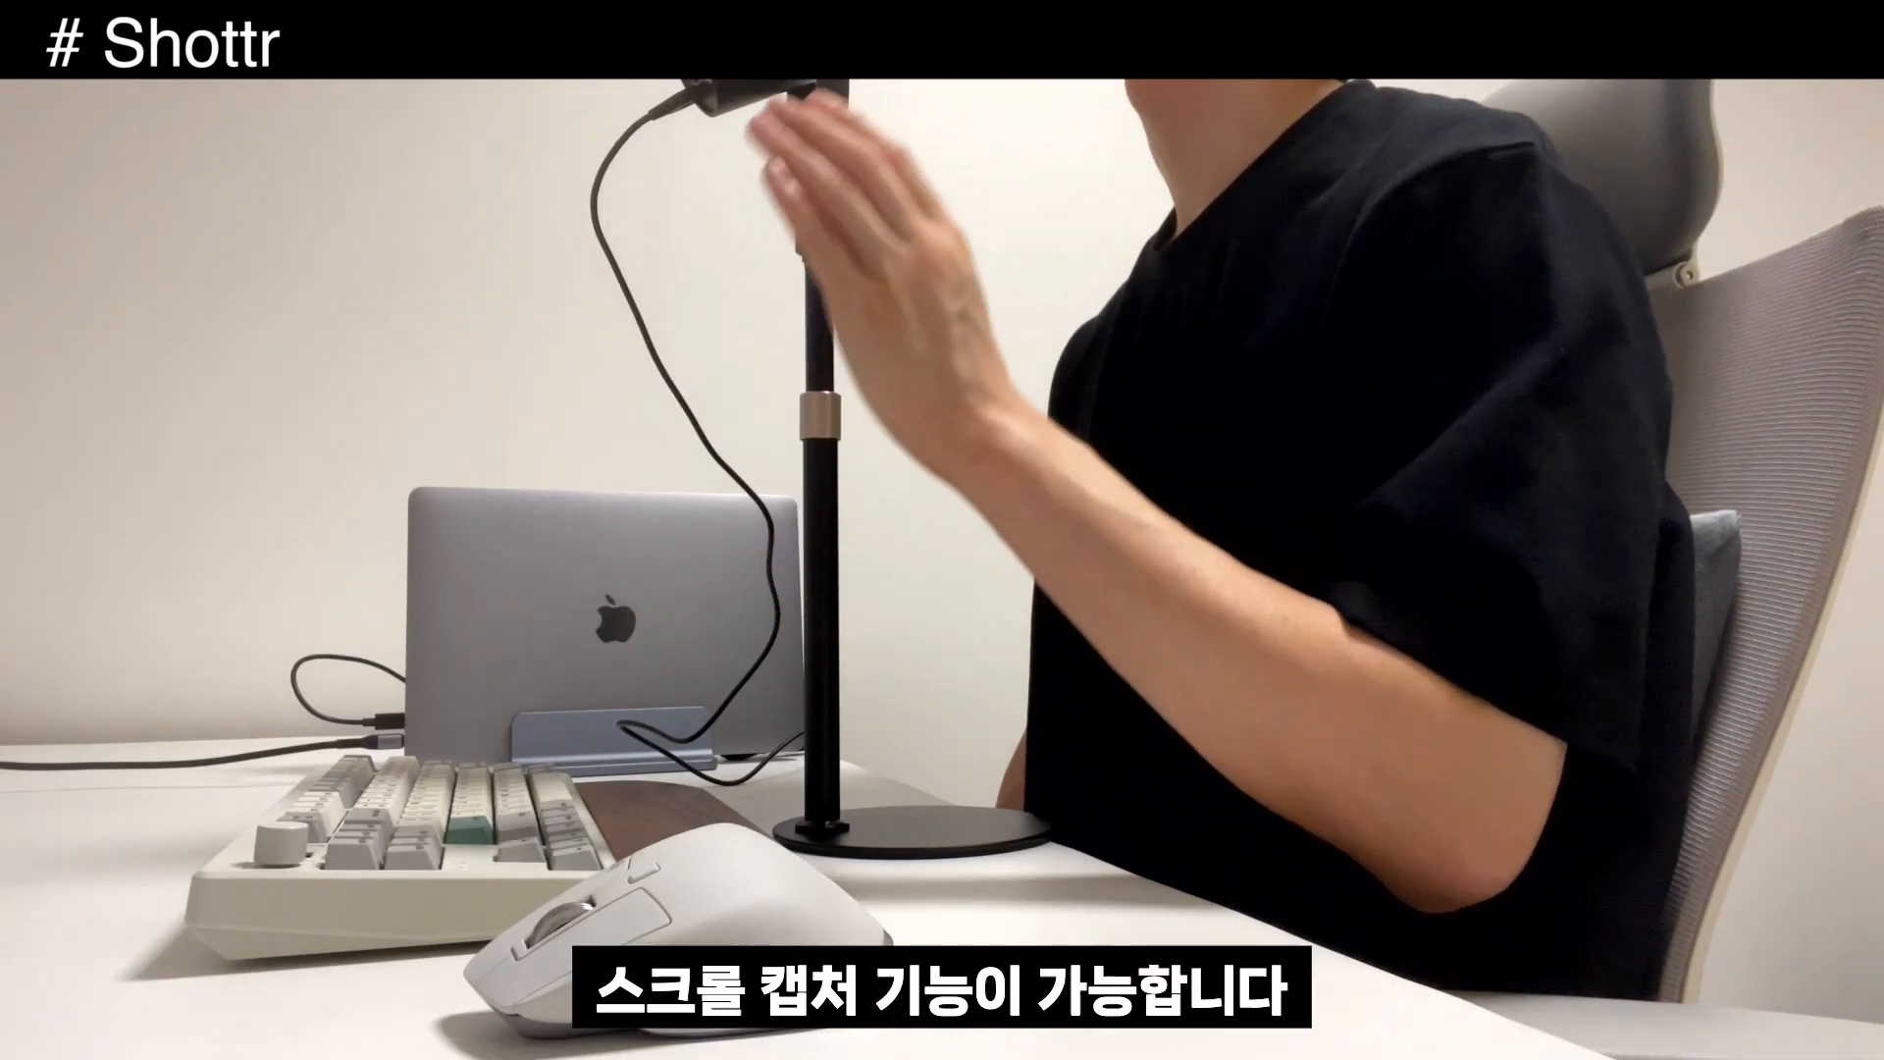
# Take a scrolling capture of the article's body text with Shottr, stopping the auto-scroll once the wanted range is covered
pyautogui.moveTo(103, 414); pyautogui.dragTo(928, 871)
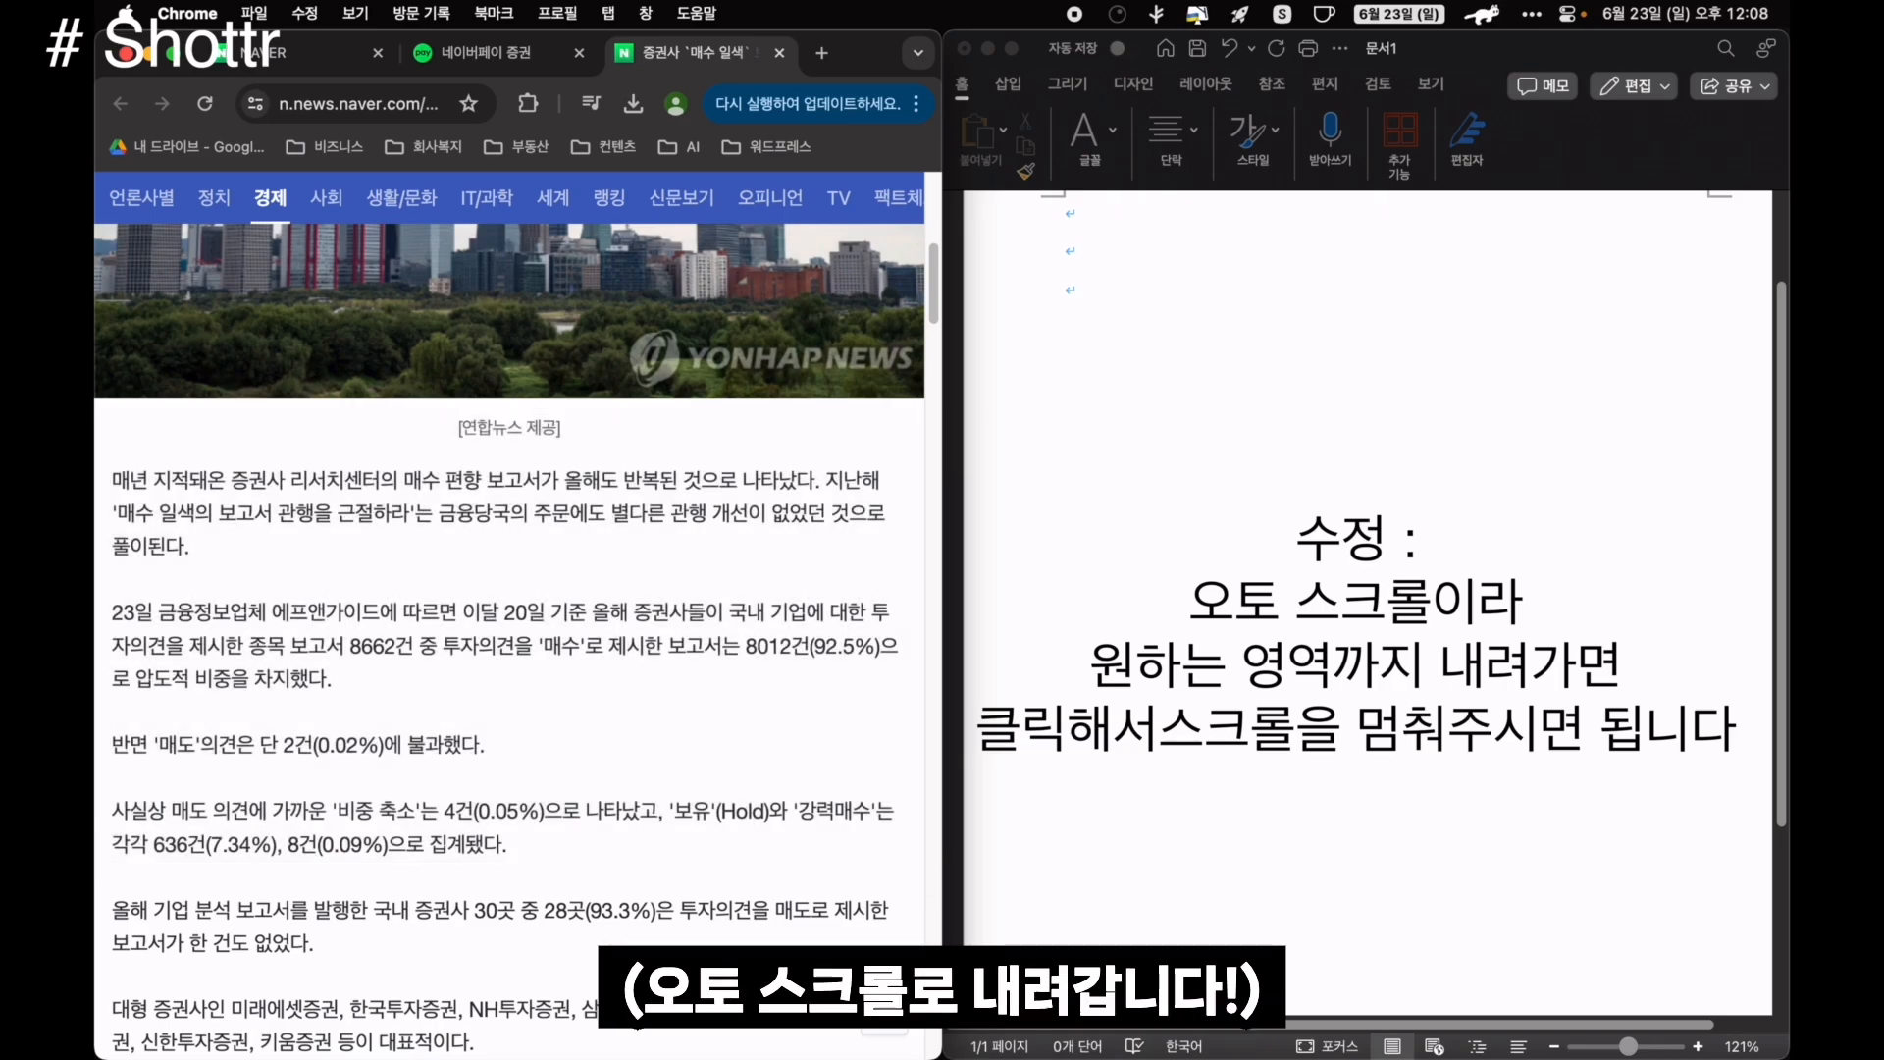
pyautogui.click(927, 870)
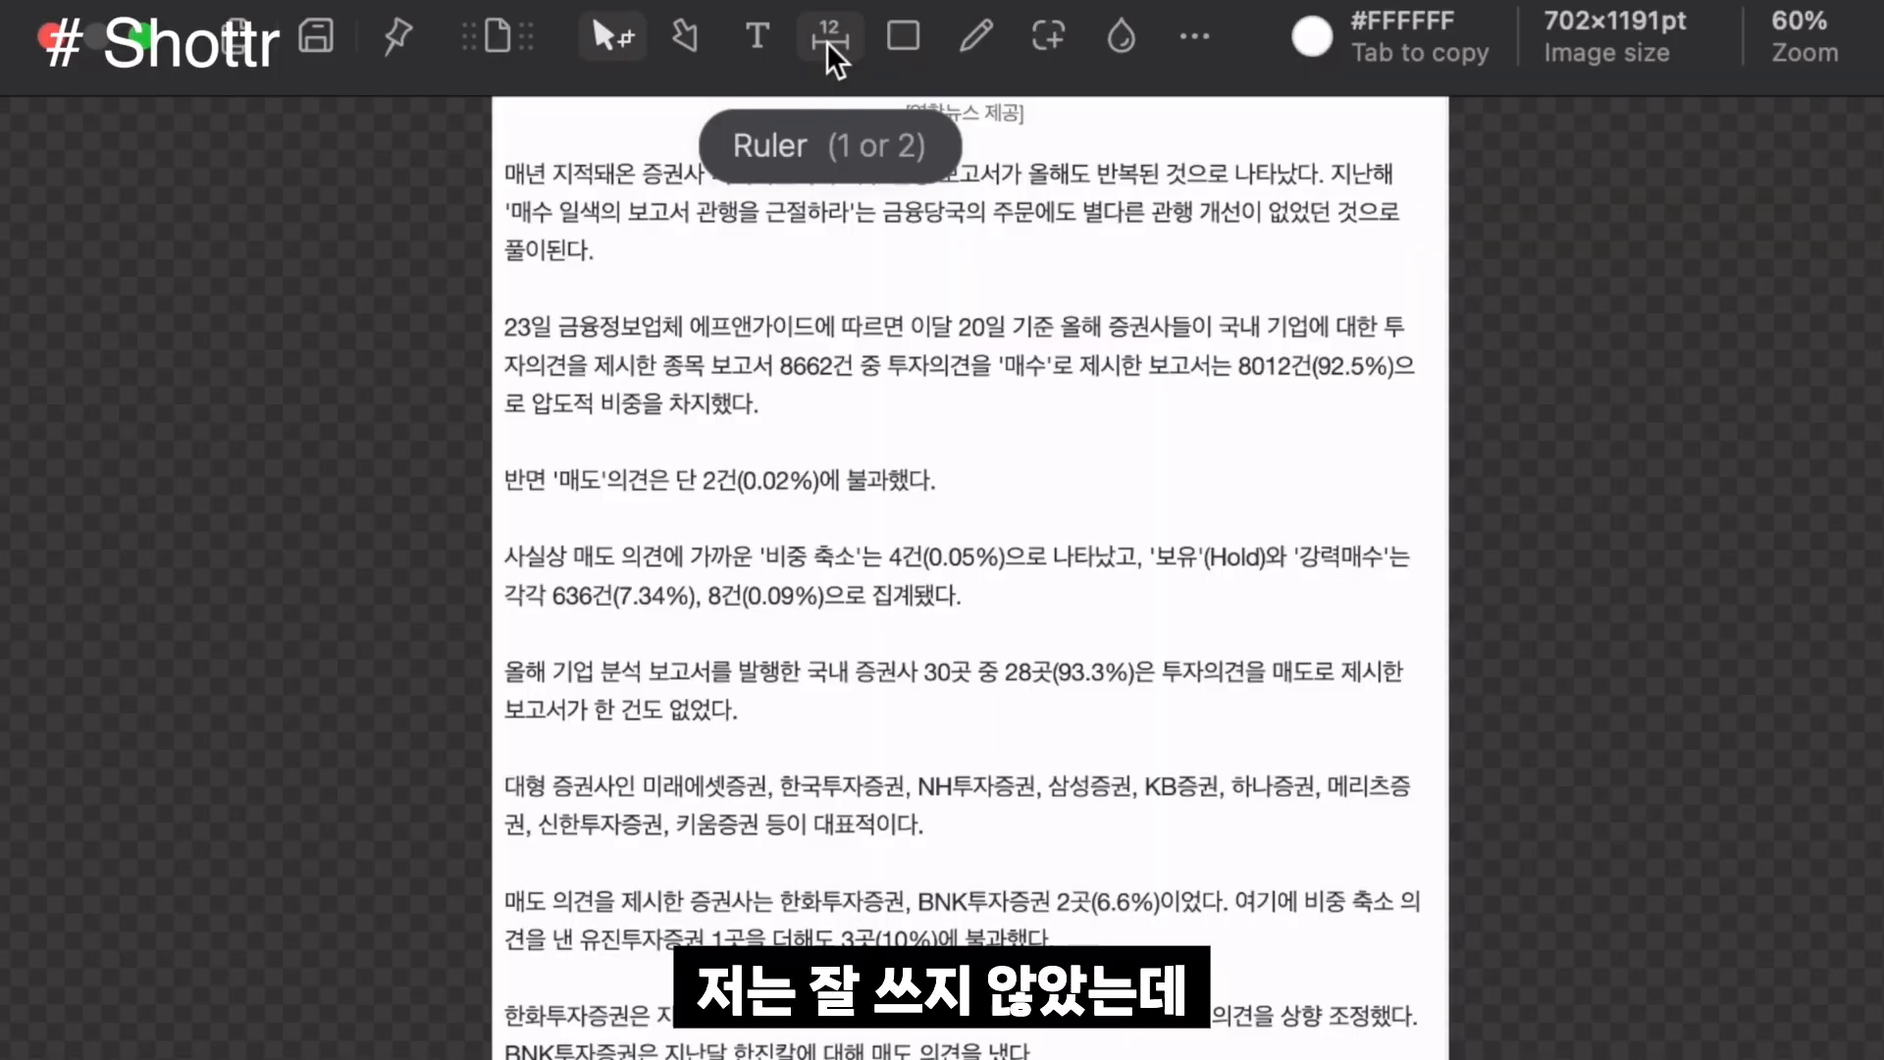
# View the Ruler tool's usage instructions and dismiss them
pyautogui.click(830, 37)
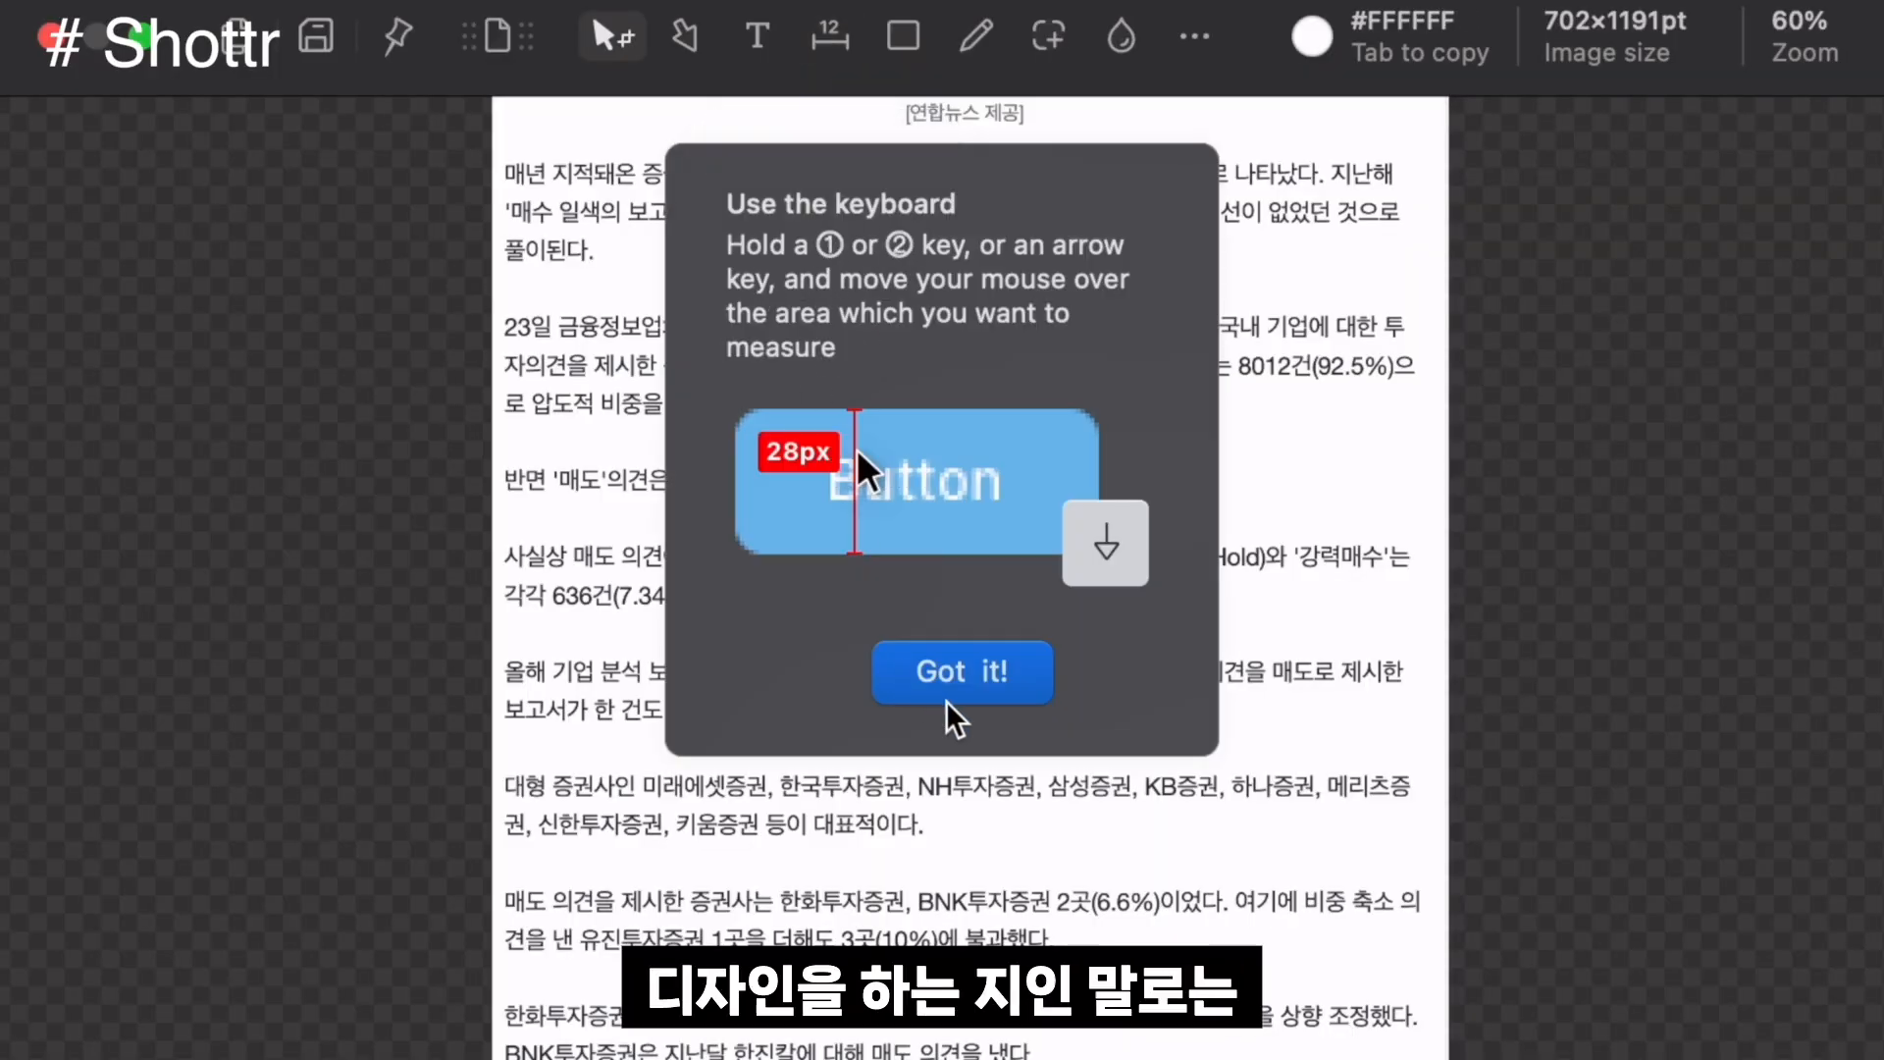
pyautogui.click(947, 702)
# Blur the ends of the first two lines in the paragraph starting "23일 금융정보업체" and lower the blur strength
pyautogui.scroll(5, 580, 505)
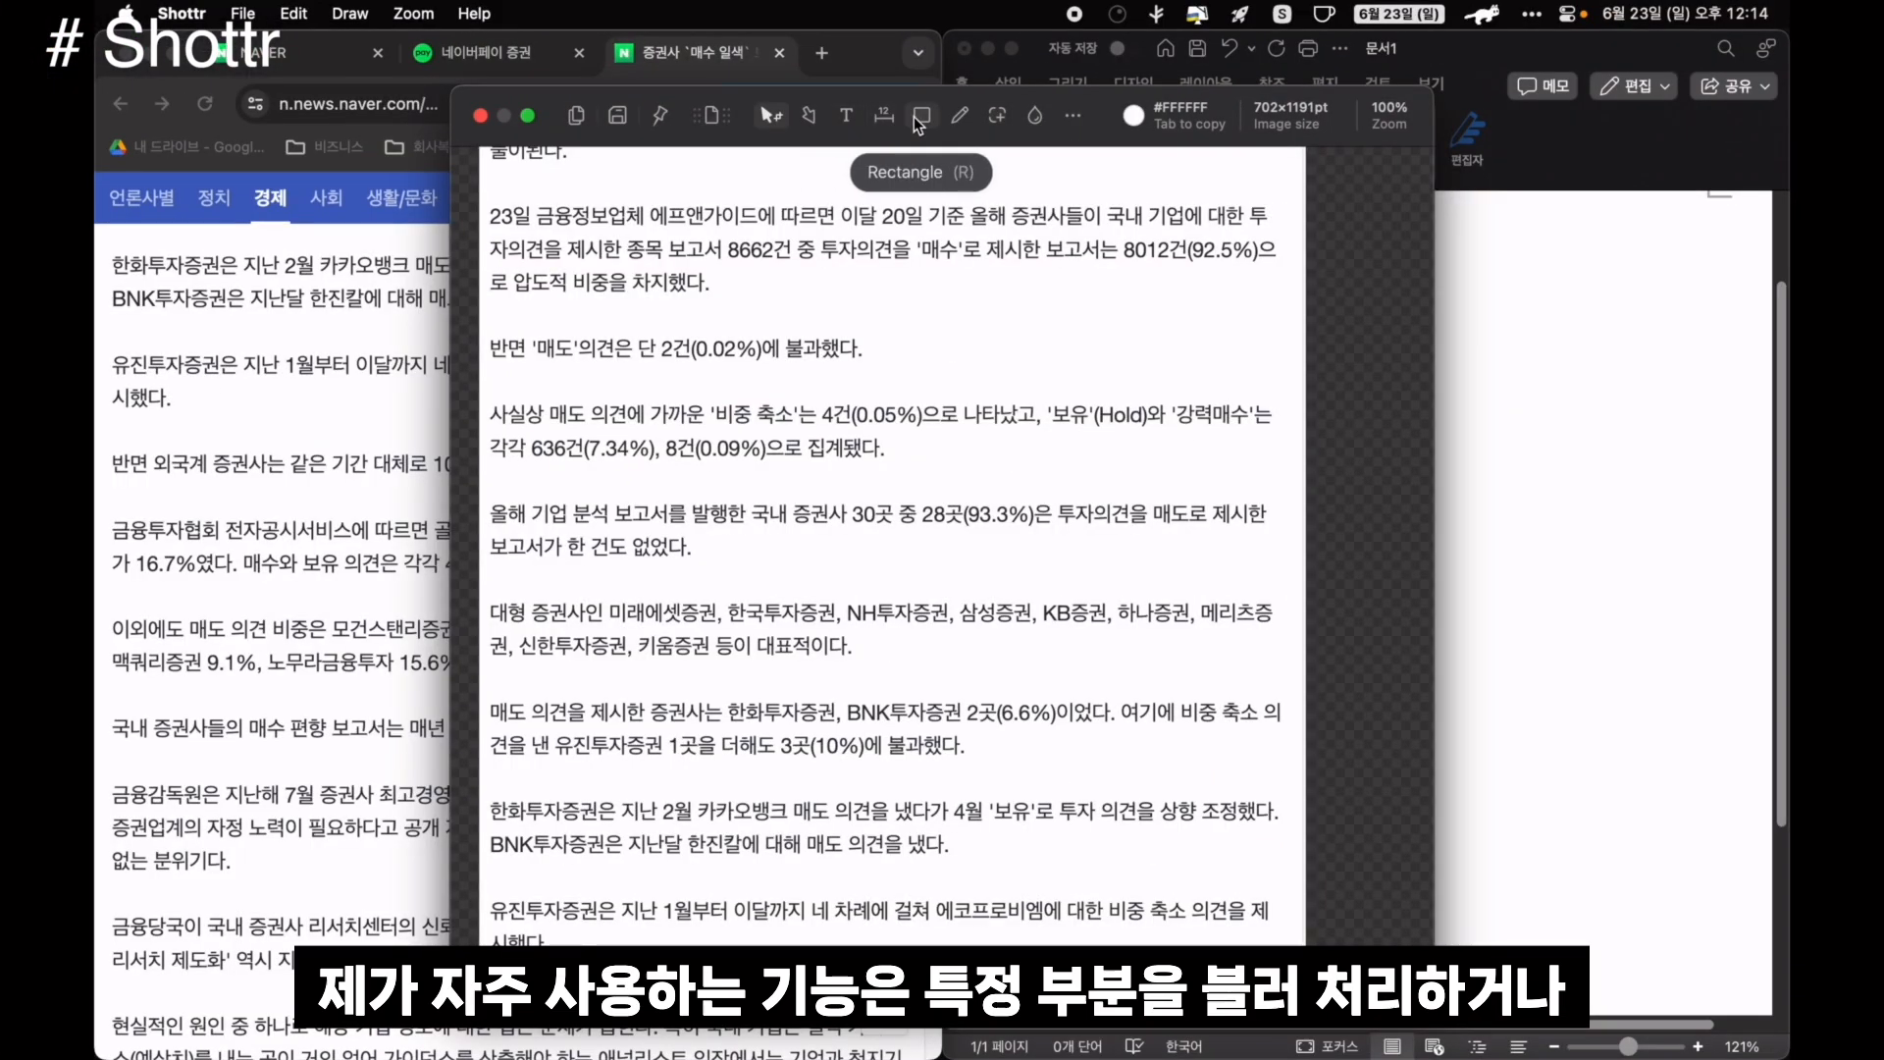
pyautogui.click(1023, 120)
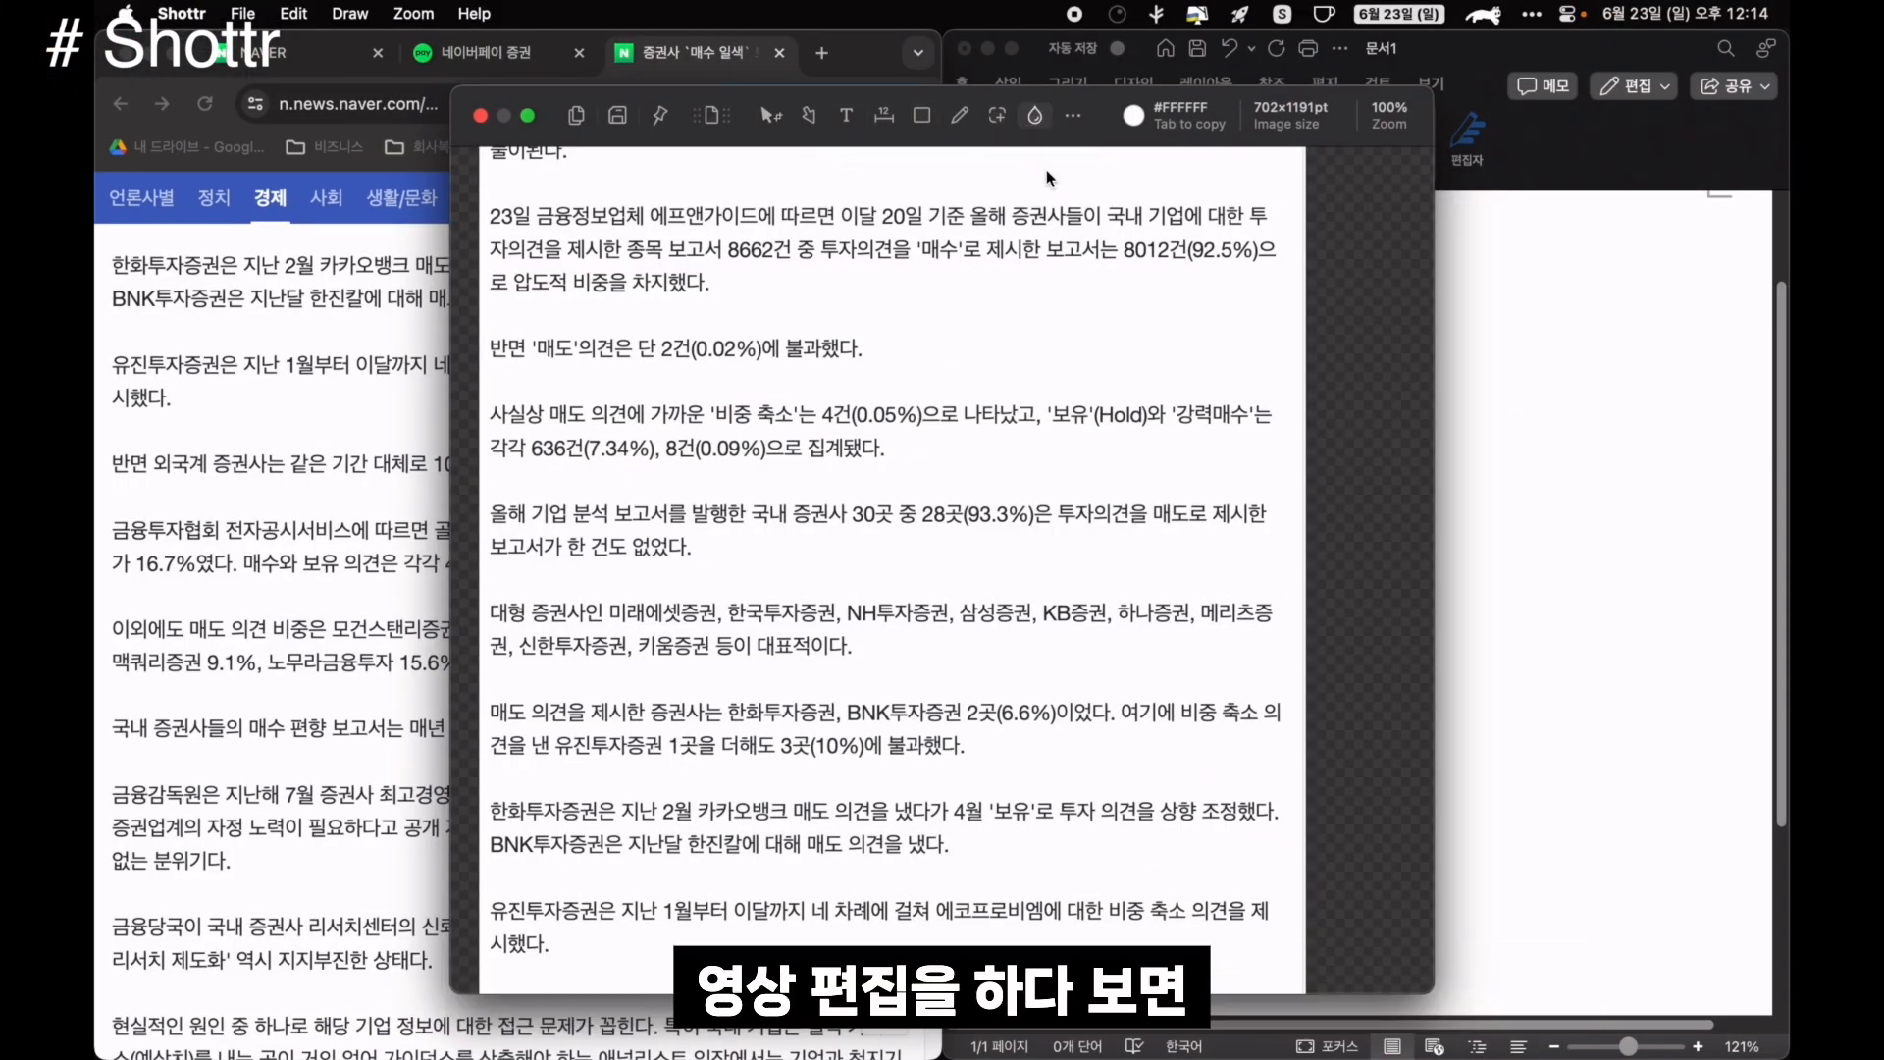
pyautogui.moveTo(922, 236); pyautogui.dragTo(1282, 272)
pyautogui.moveTo(1058, 180)
pyautogui.mouseDown()
pyautogui.moveTo(1082, 185)
pyautogui.moveTo(1037, 186)
pyautogui.mouseUp()
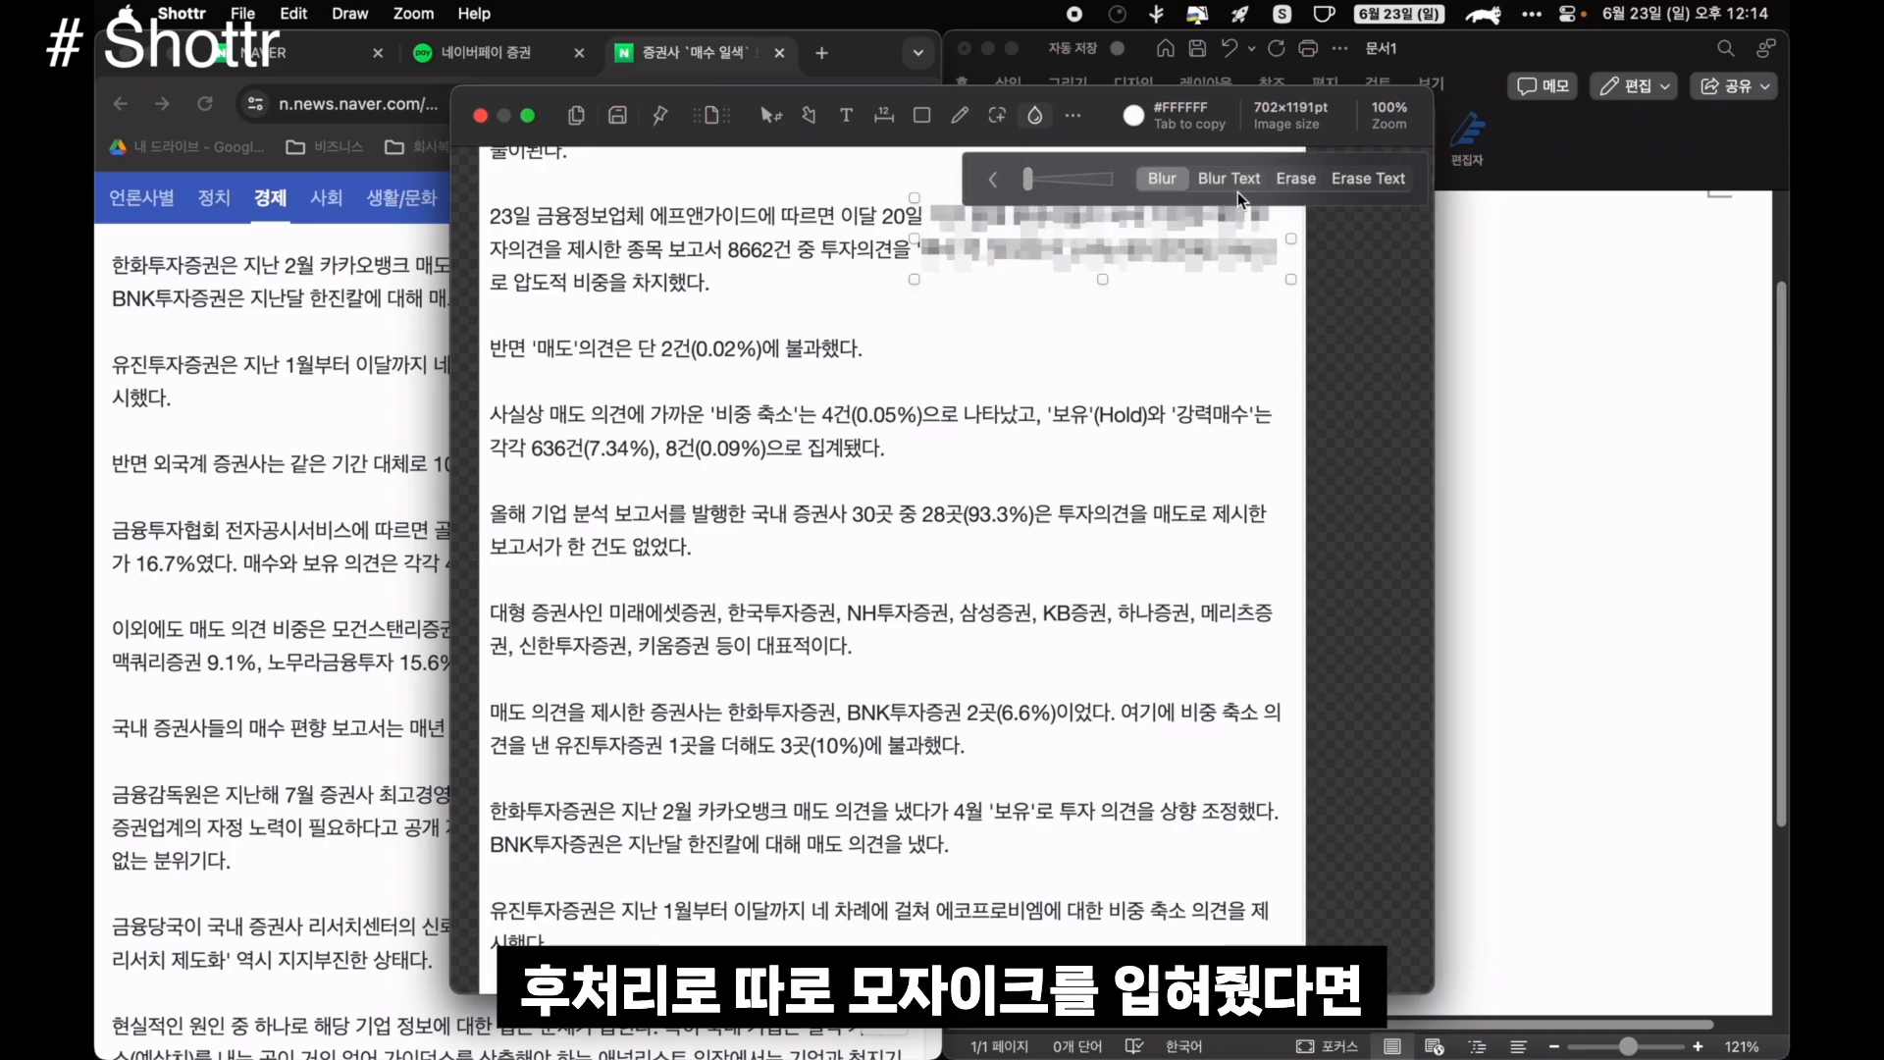
# Try the Erase effect on the blurred area, return it to Blur and lower the strength slightly
pyautogui.click(1292, 180)
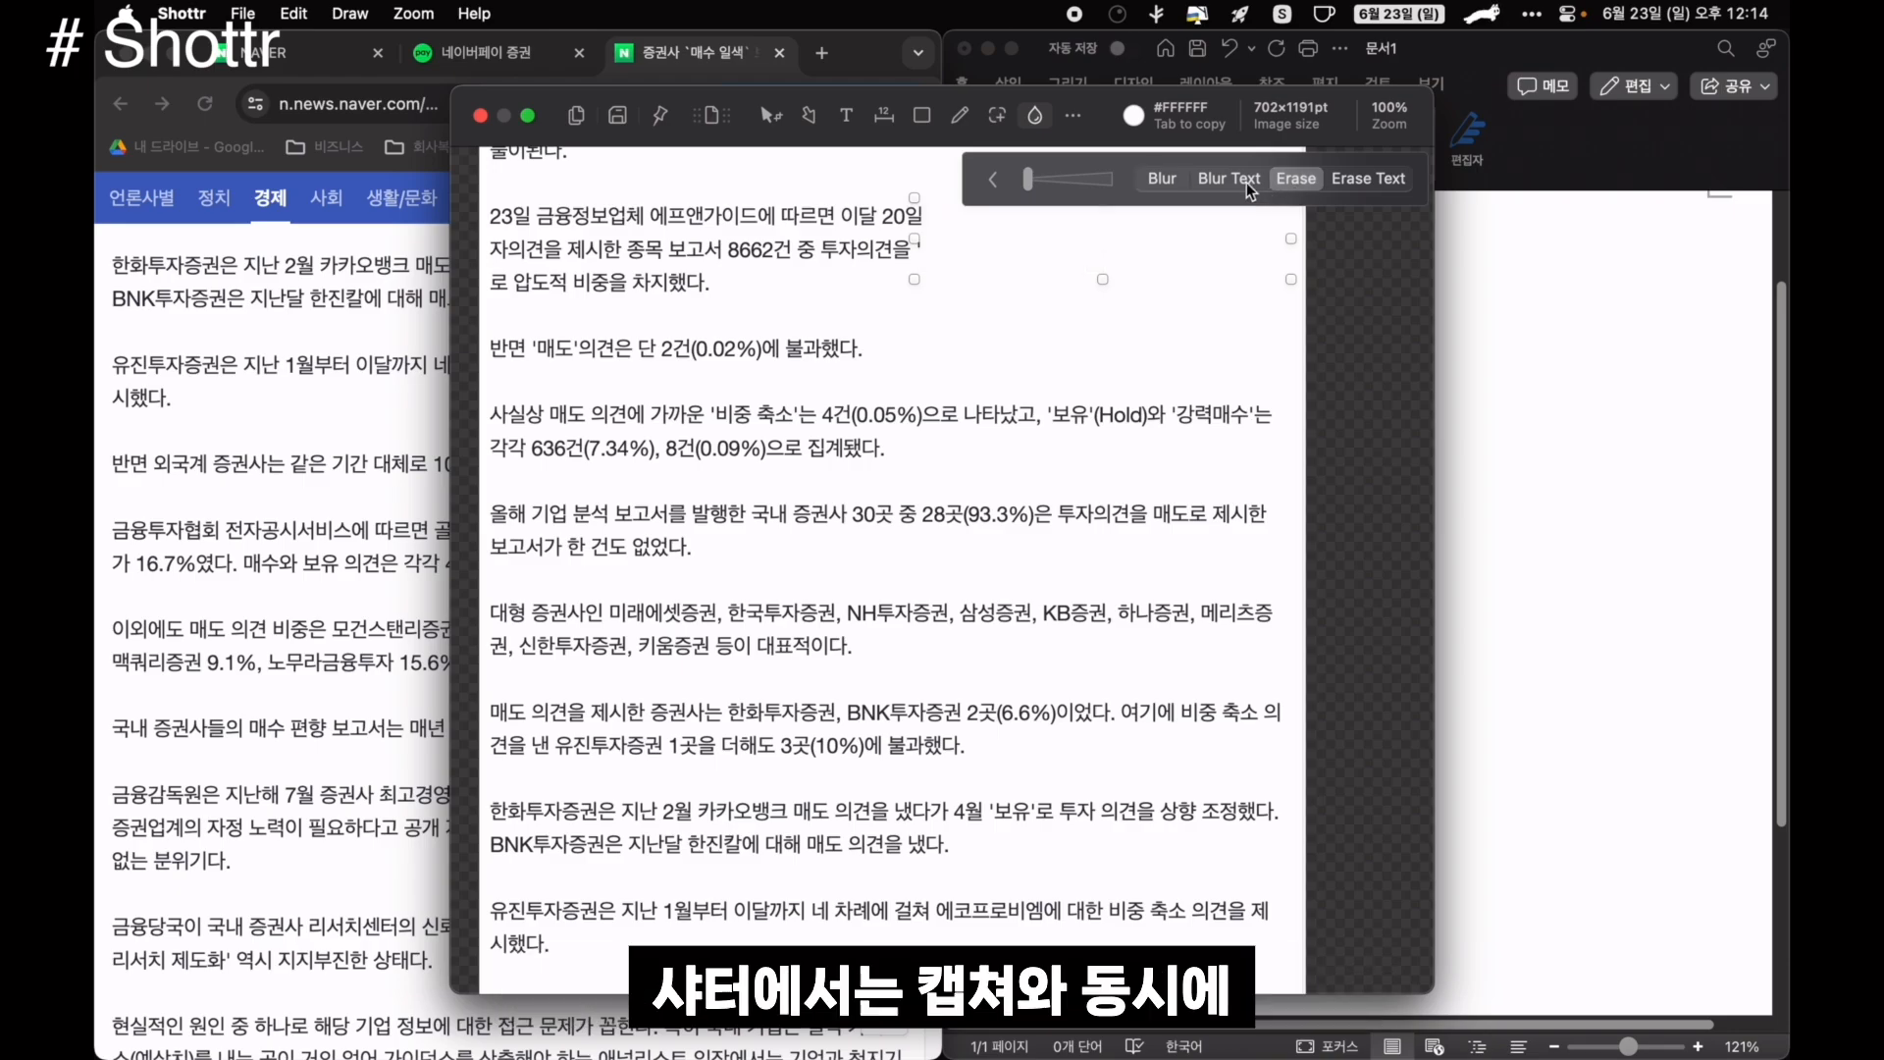
pyautogui.click(1155, 187)
pyautogui.moveTo(1066, 180); pyautogui.dragTo(1051, 182)
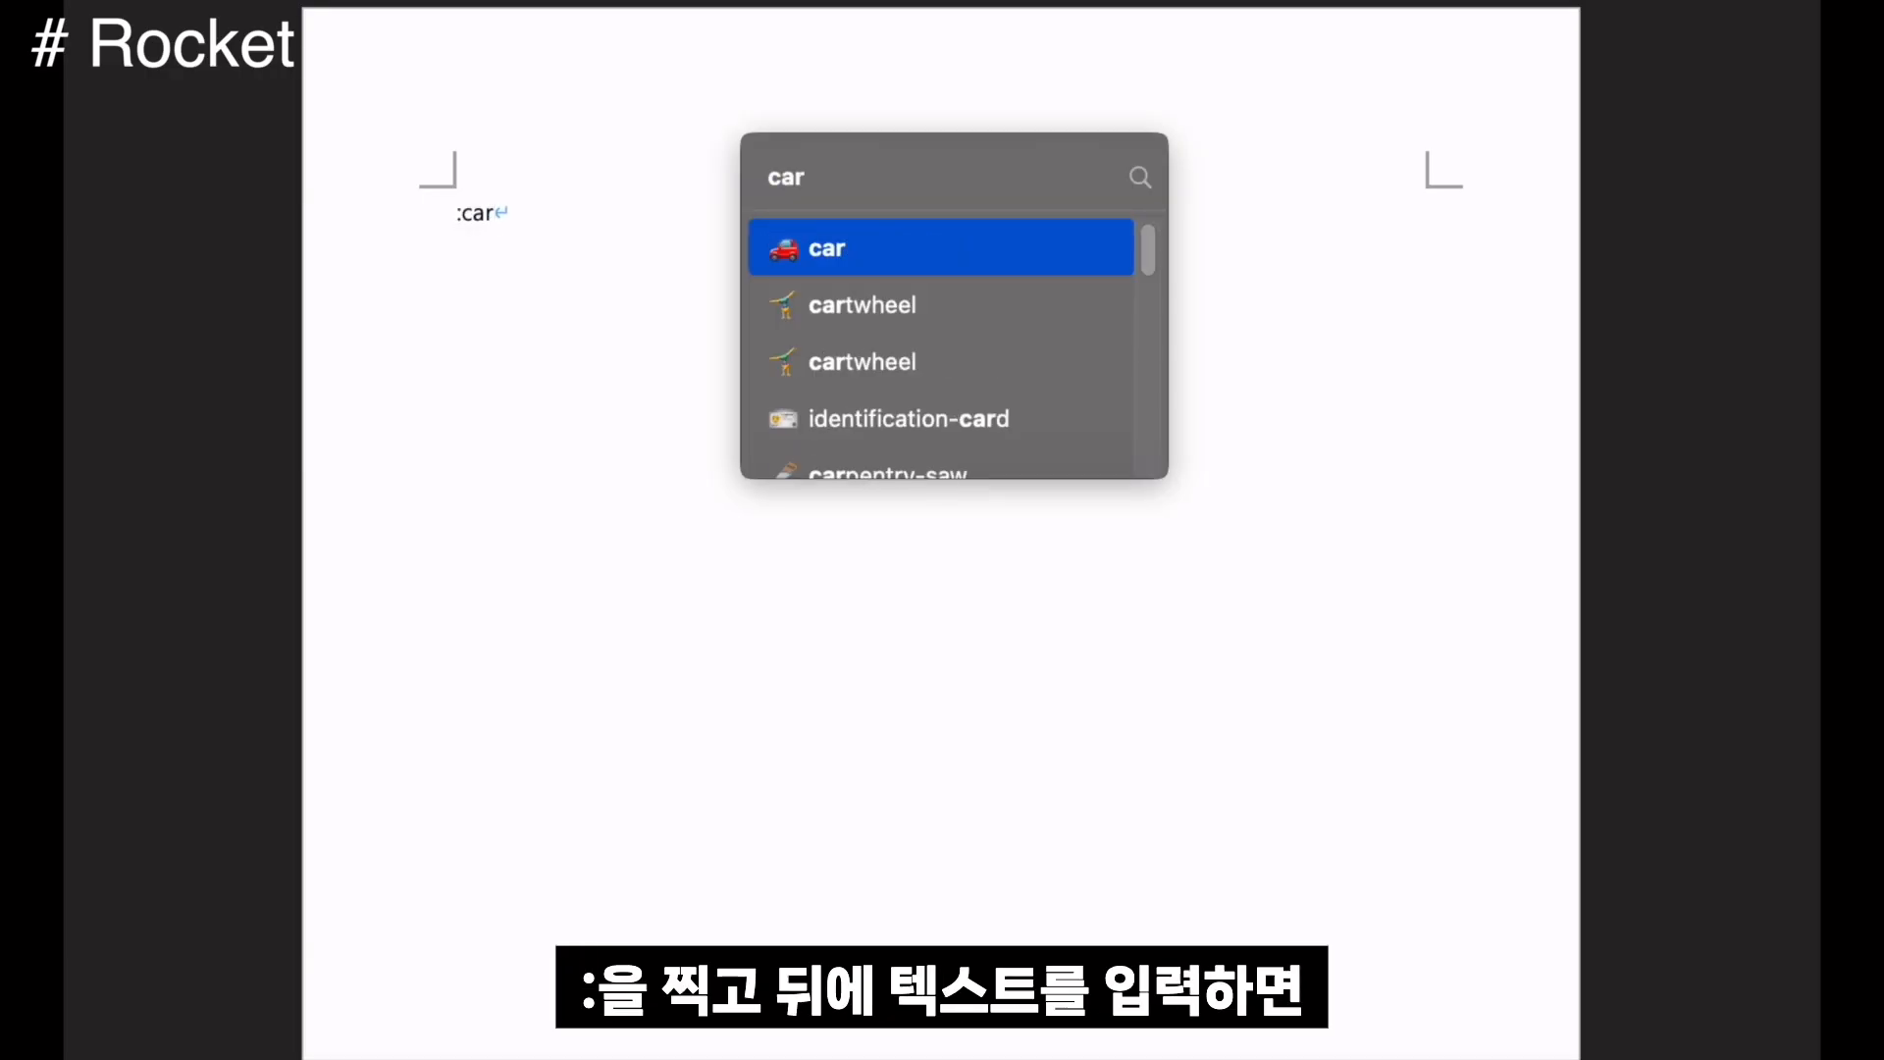
# In the Word document, browse Rocket's emoji suggestions for ":car" and insert the flower-playing-cards emoji
pyautogui.press('Down')
pyautogui.press('Down')
pyautogui.press('Down')
pyautogui.press('Down')
pyautogui.press('Down')
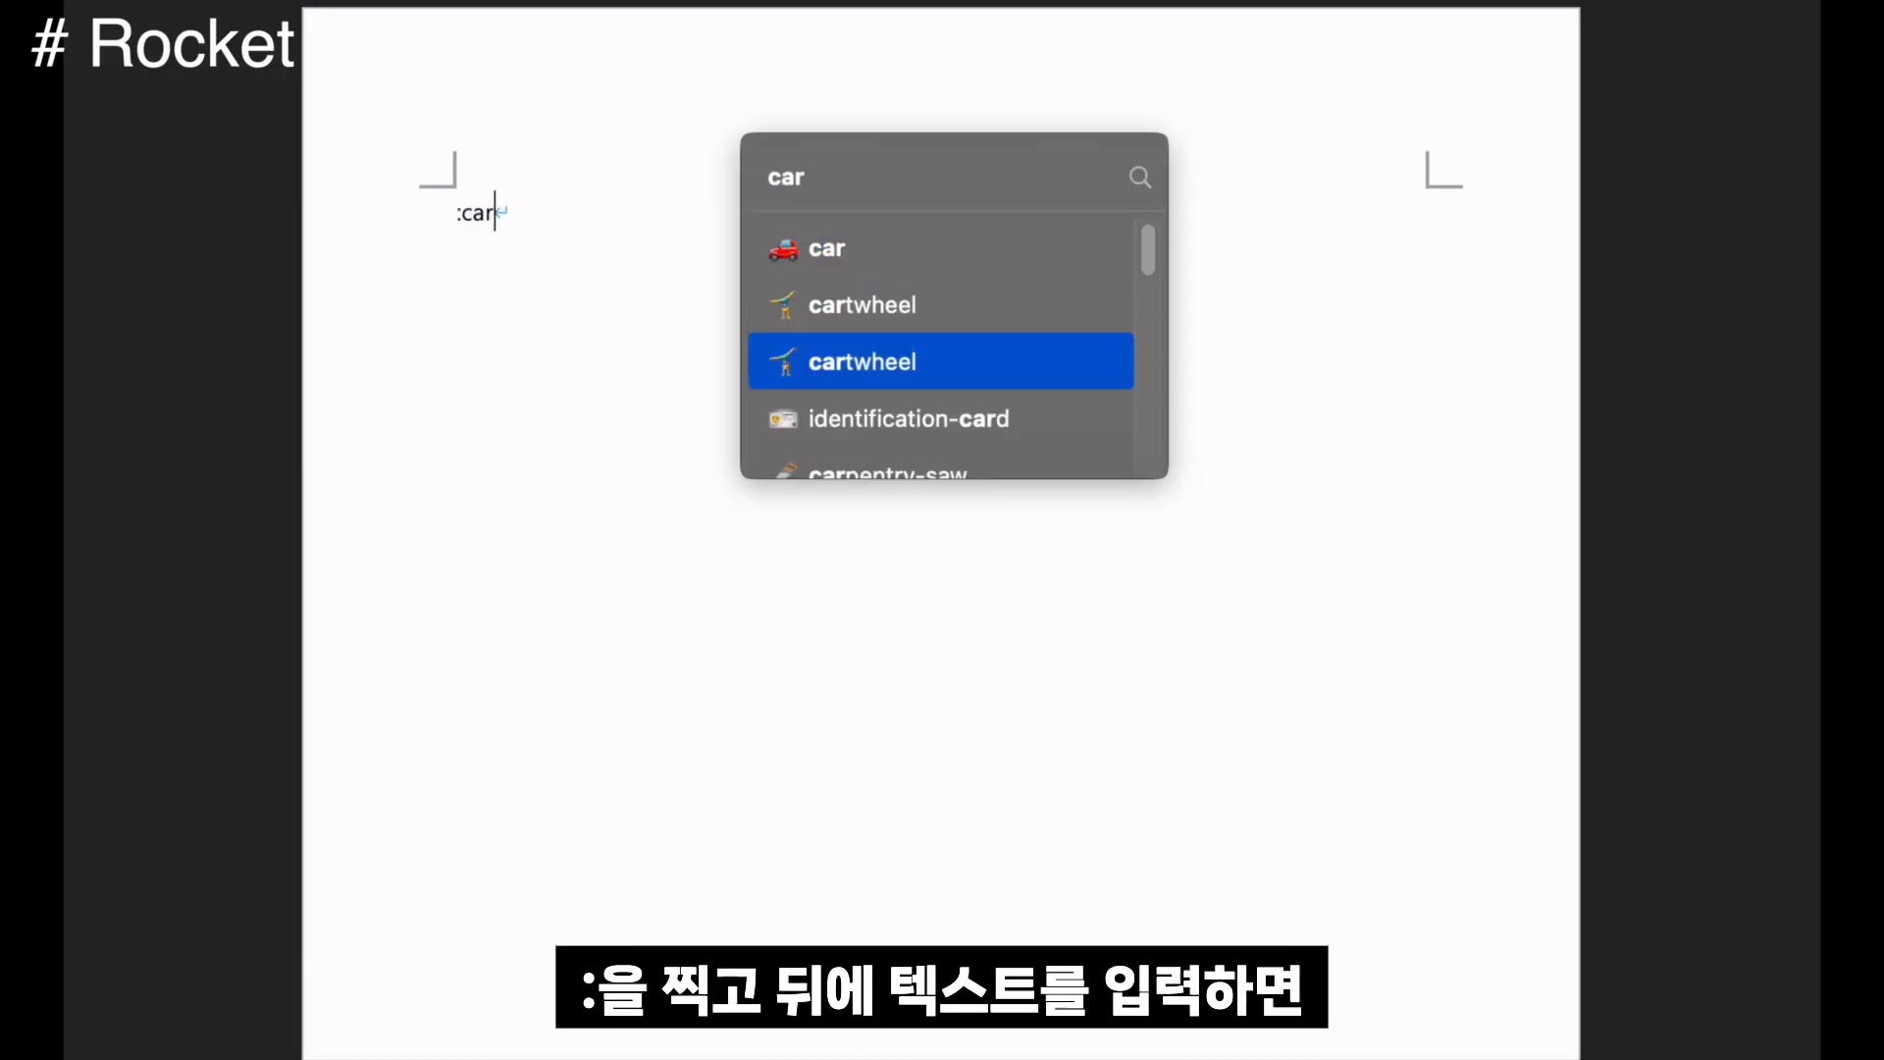
pyautogui.press('Down')
pyautogui.press('Down')
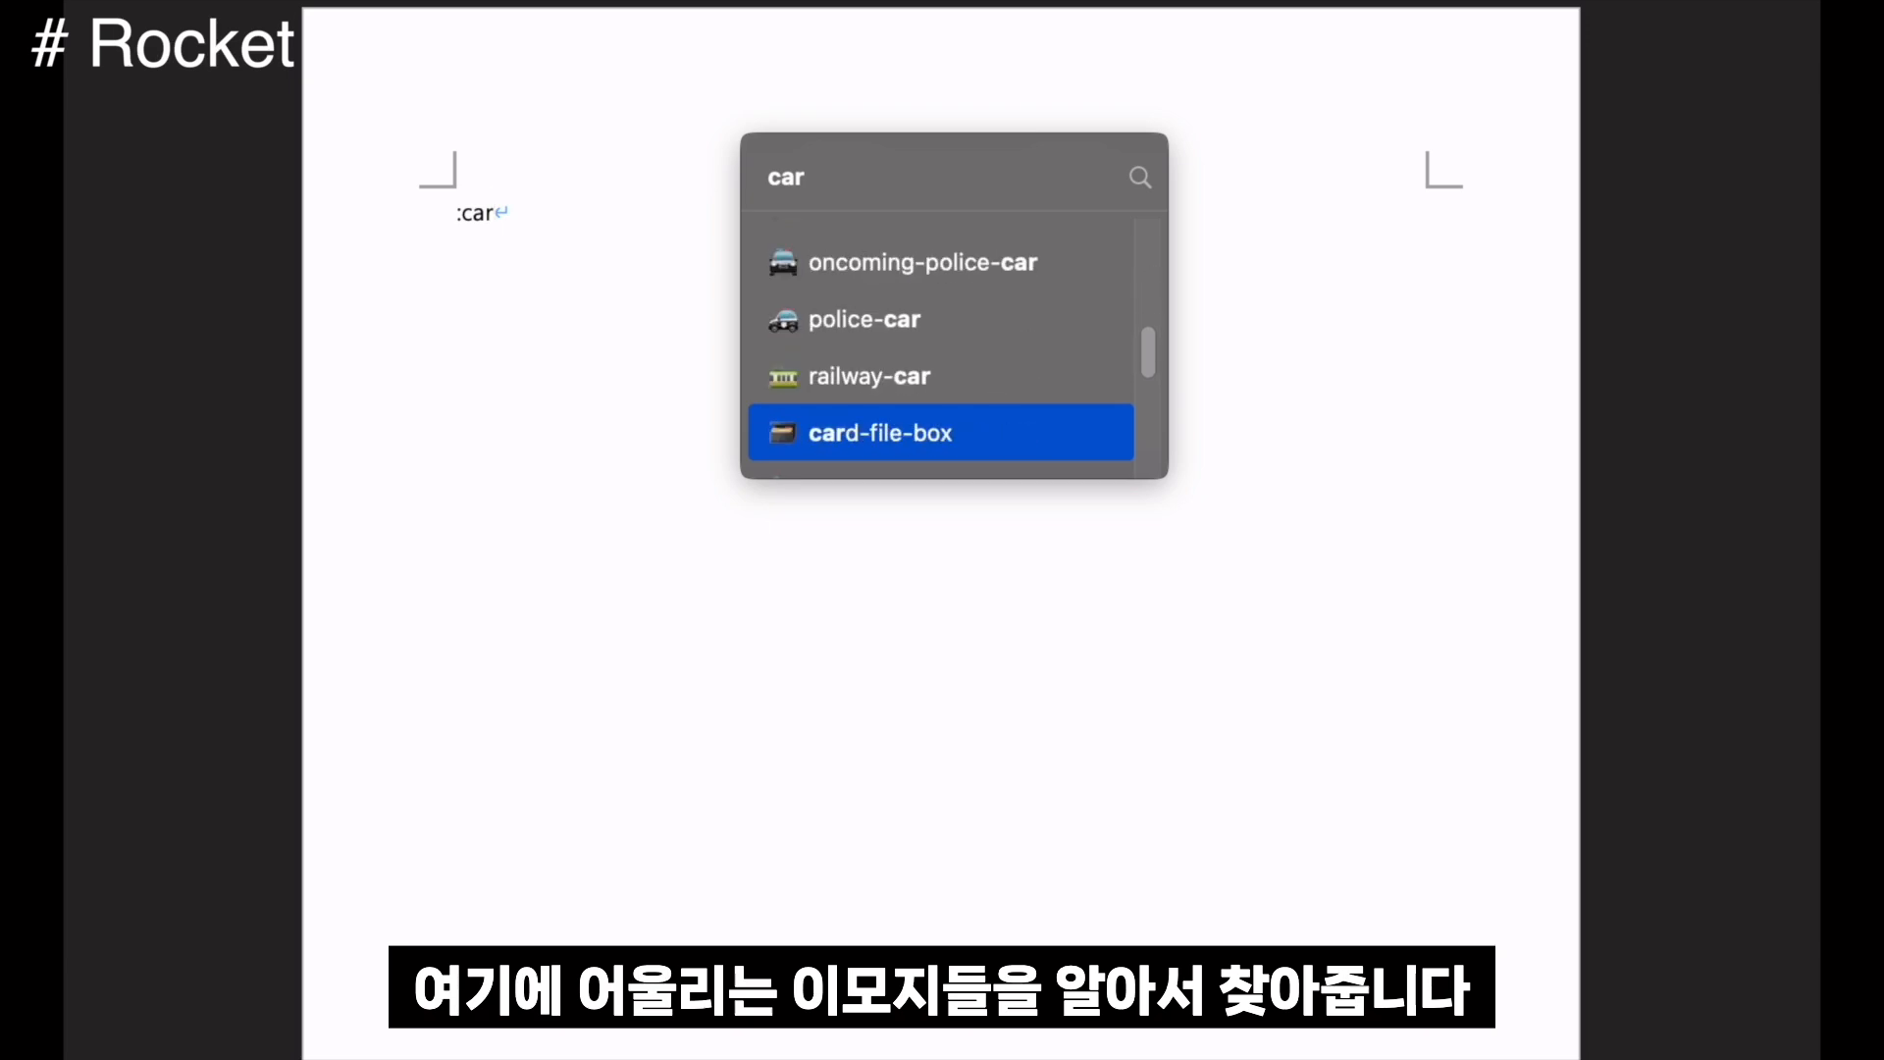
pyautogui.press('Down')
pyautogui.press('Down')
pyautogui.press('Down')
pyautogui.press('Down')
pyautogui.press('Down')
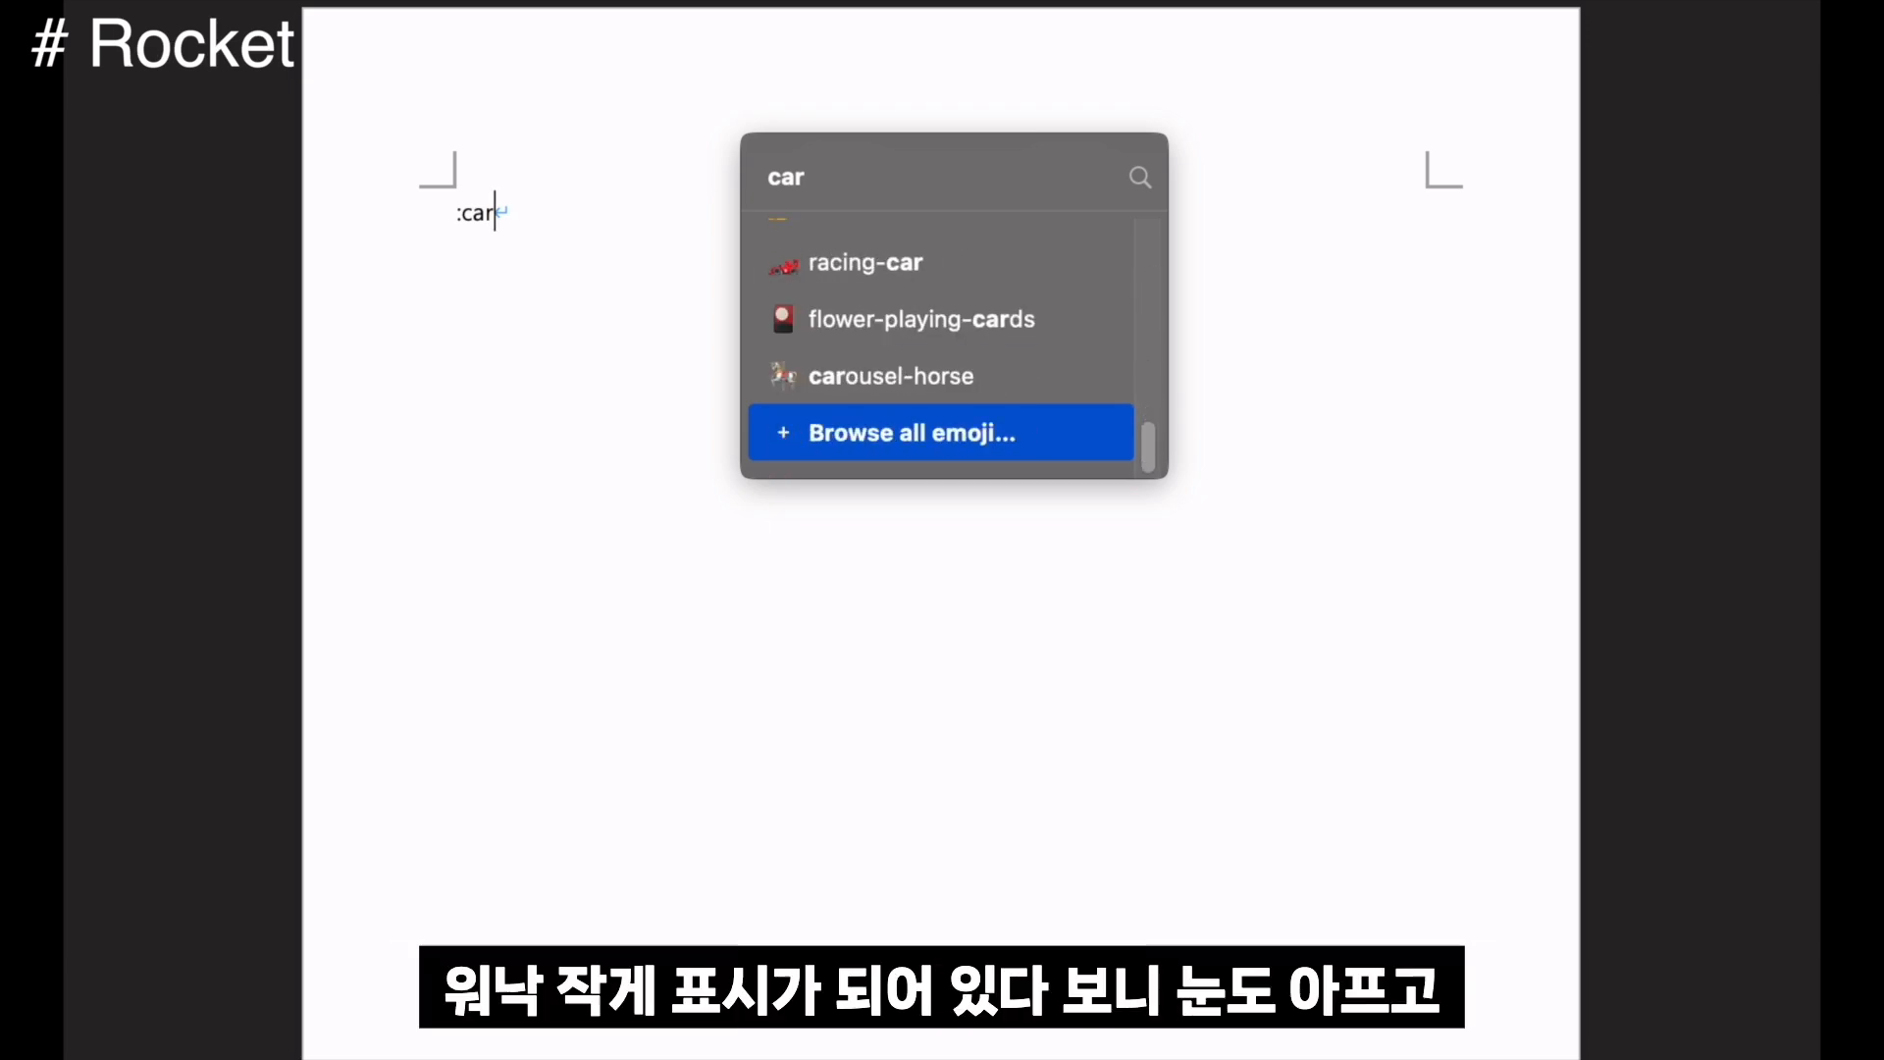
pyautogui.press('Up')
pyautogui.press('Up')
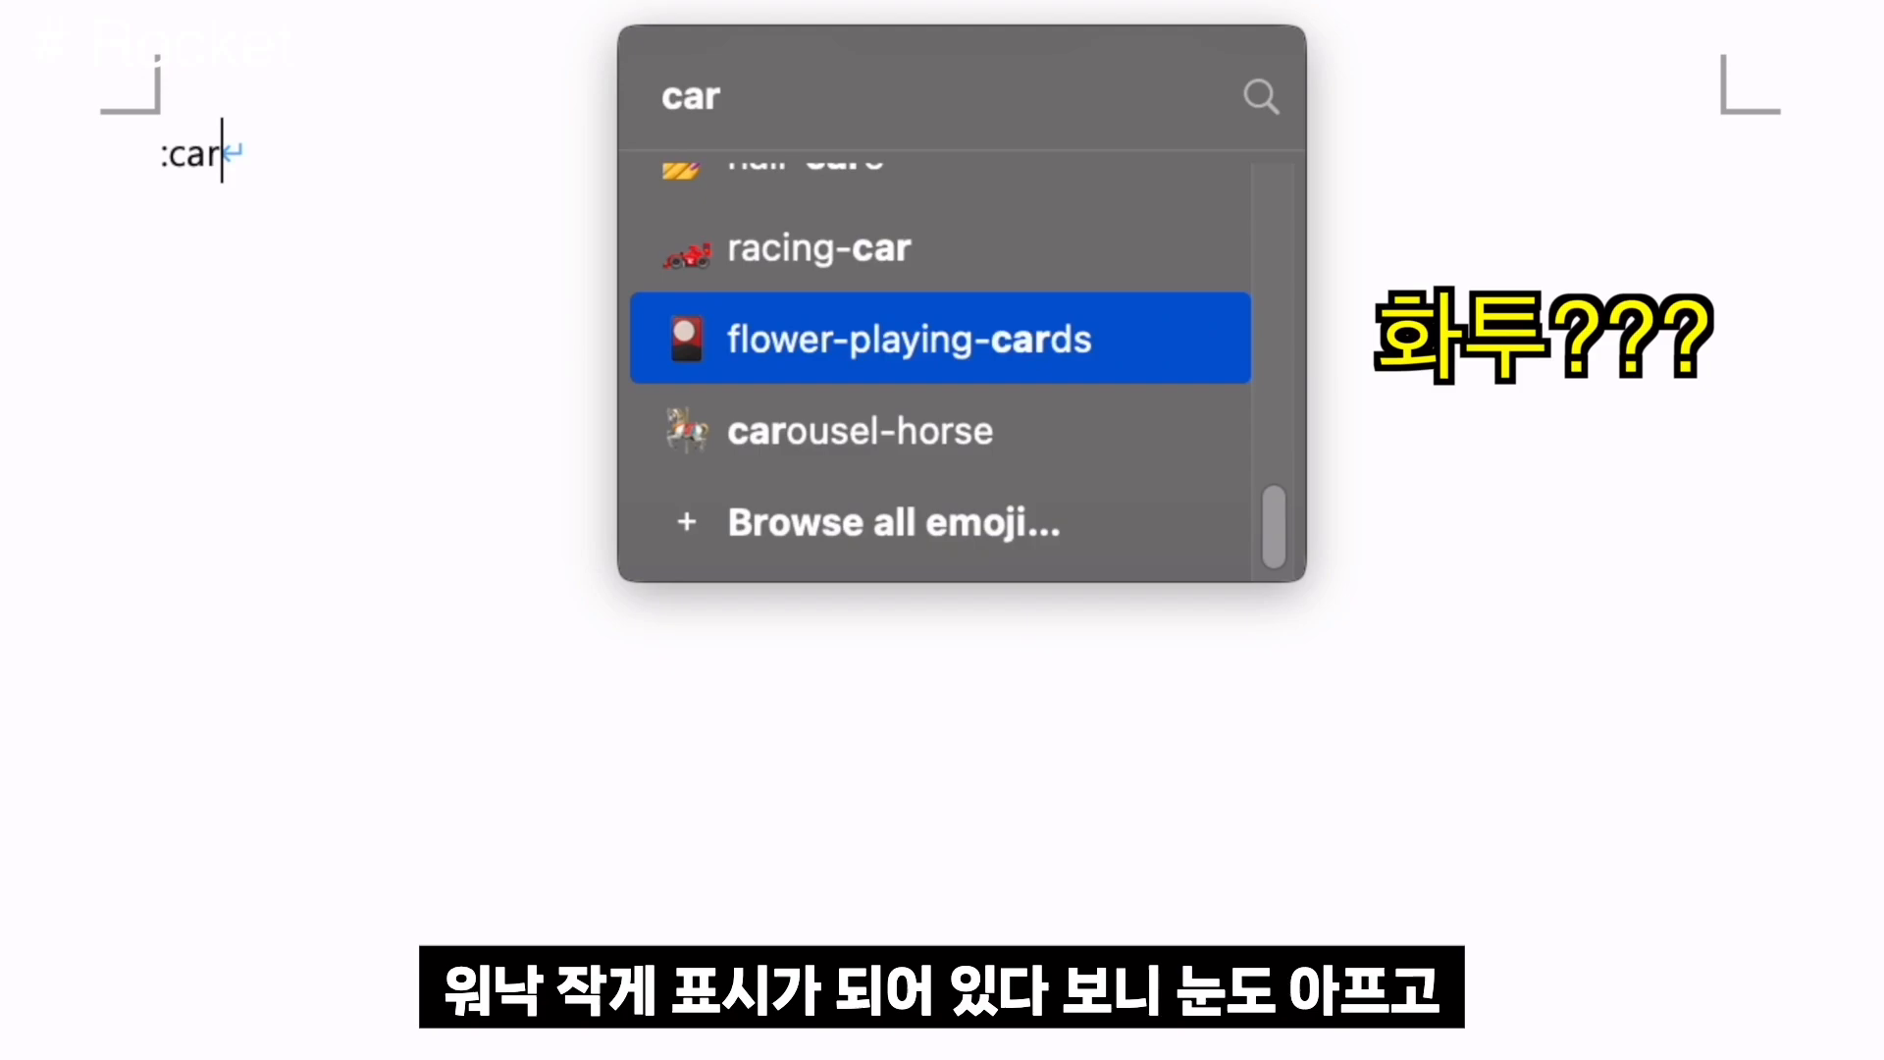
pyautogui.press('Return')
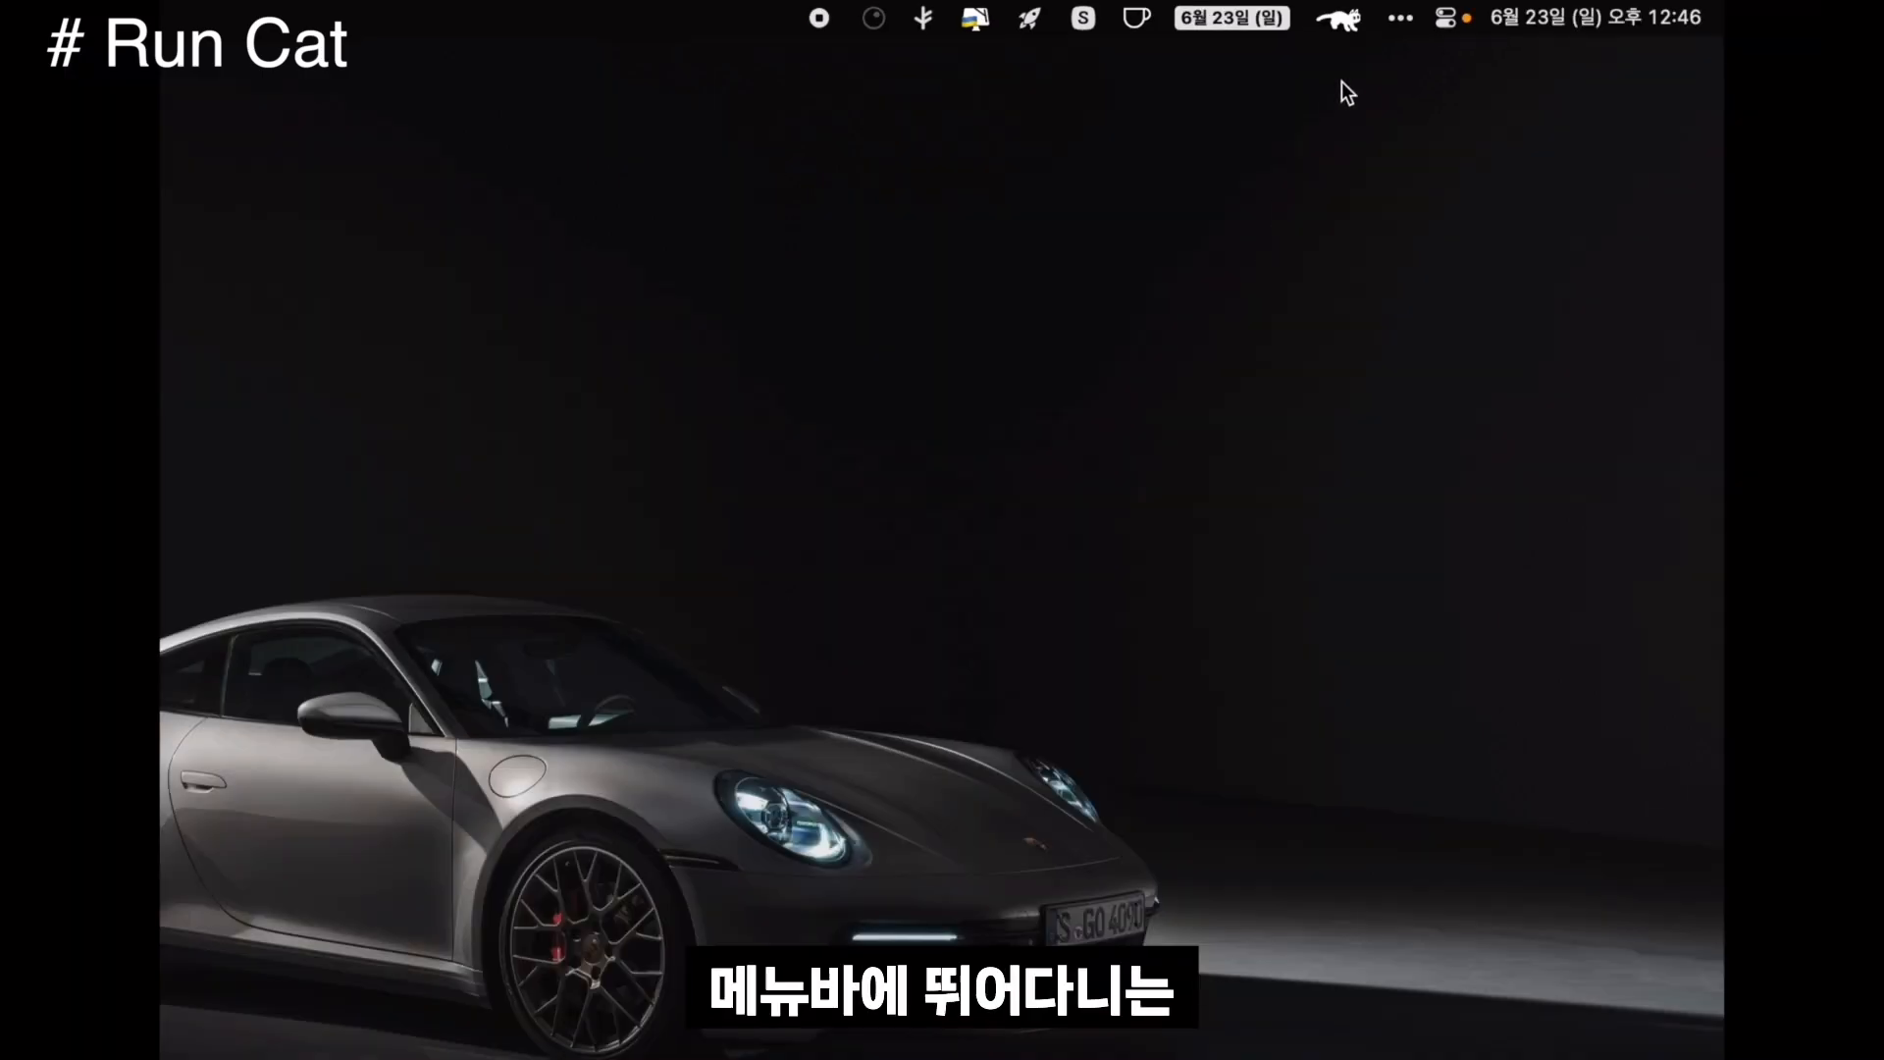
# Open RunCat's runner list and try the 누웠냥, 디스크 냥캣 and 앵무새 runners in turn
pyautogui.click(1346, 19)
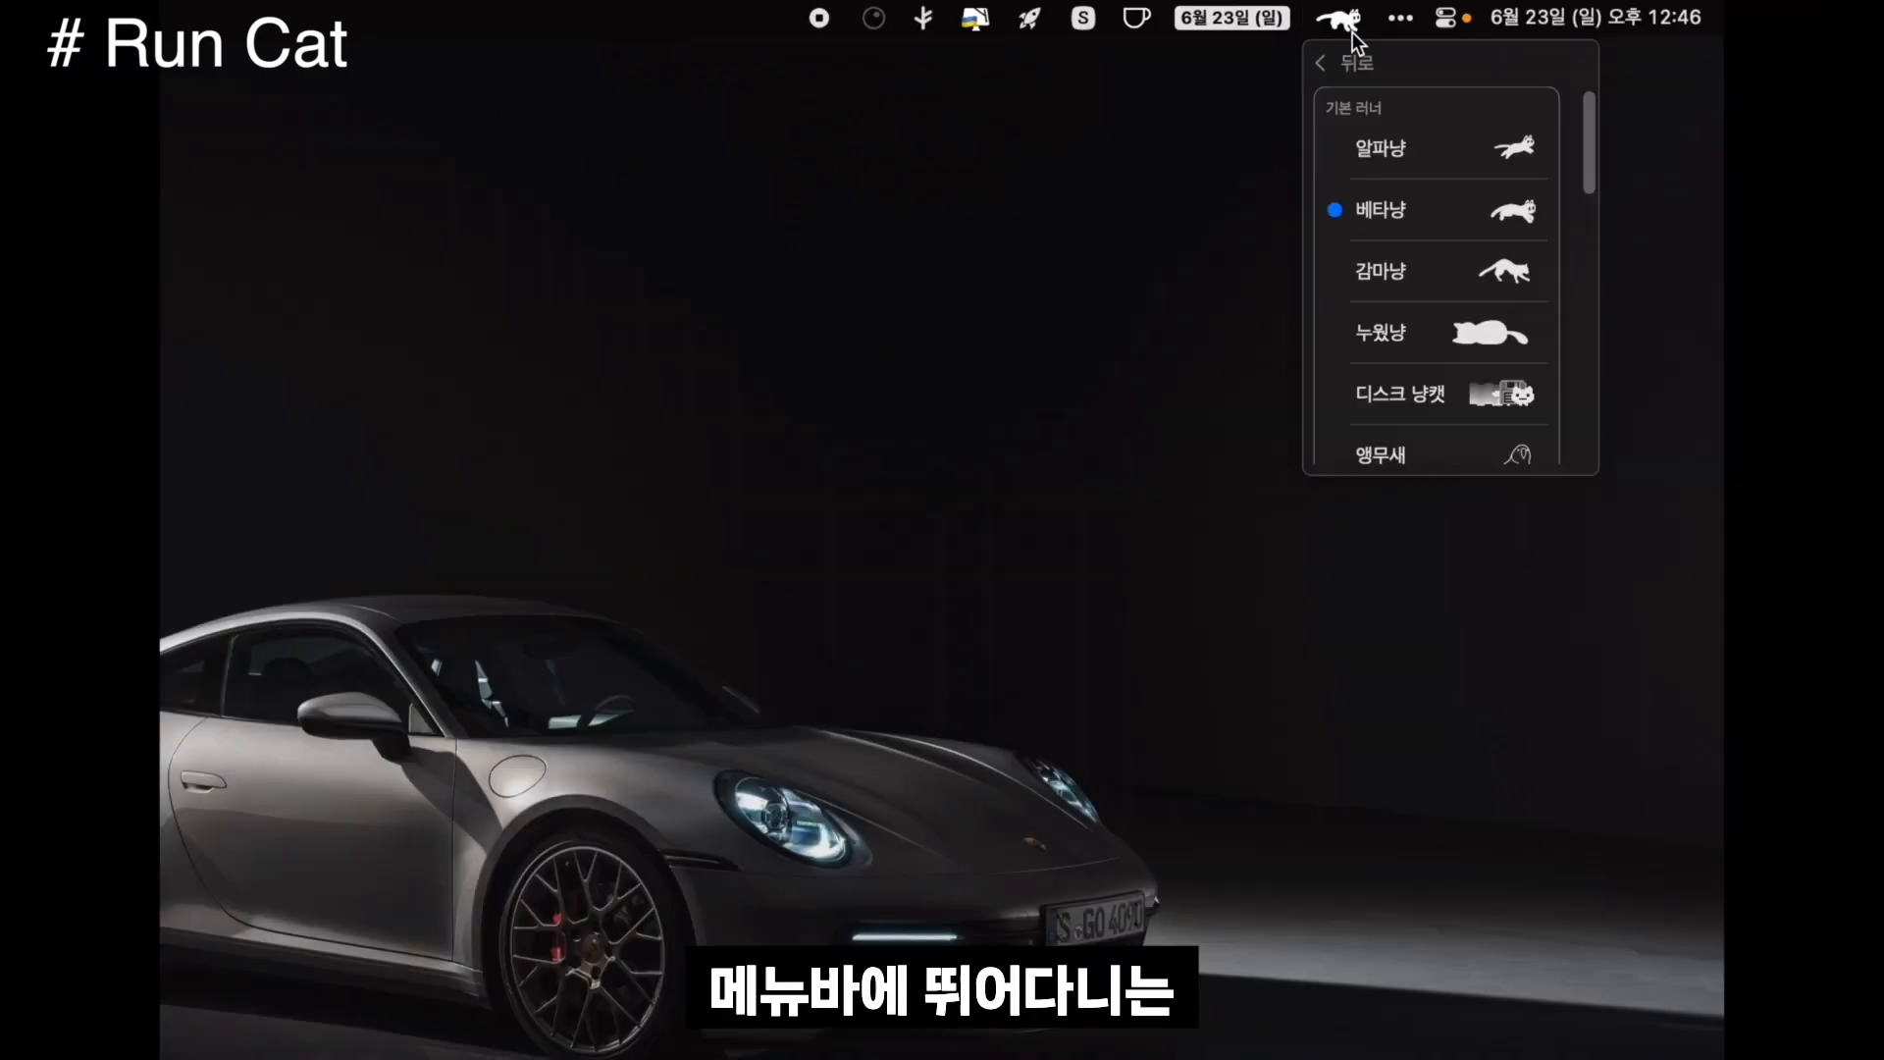
pyautogui.click(1439, 315)
pyautogui.click(1462, 385)
pyautogui.scroll(-2, 1467, 391)
pyautogui.click(1471, 395)
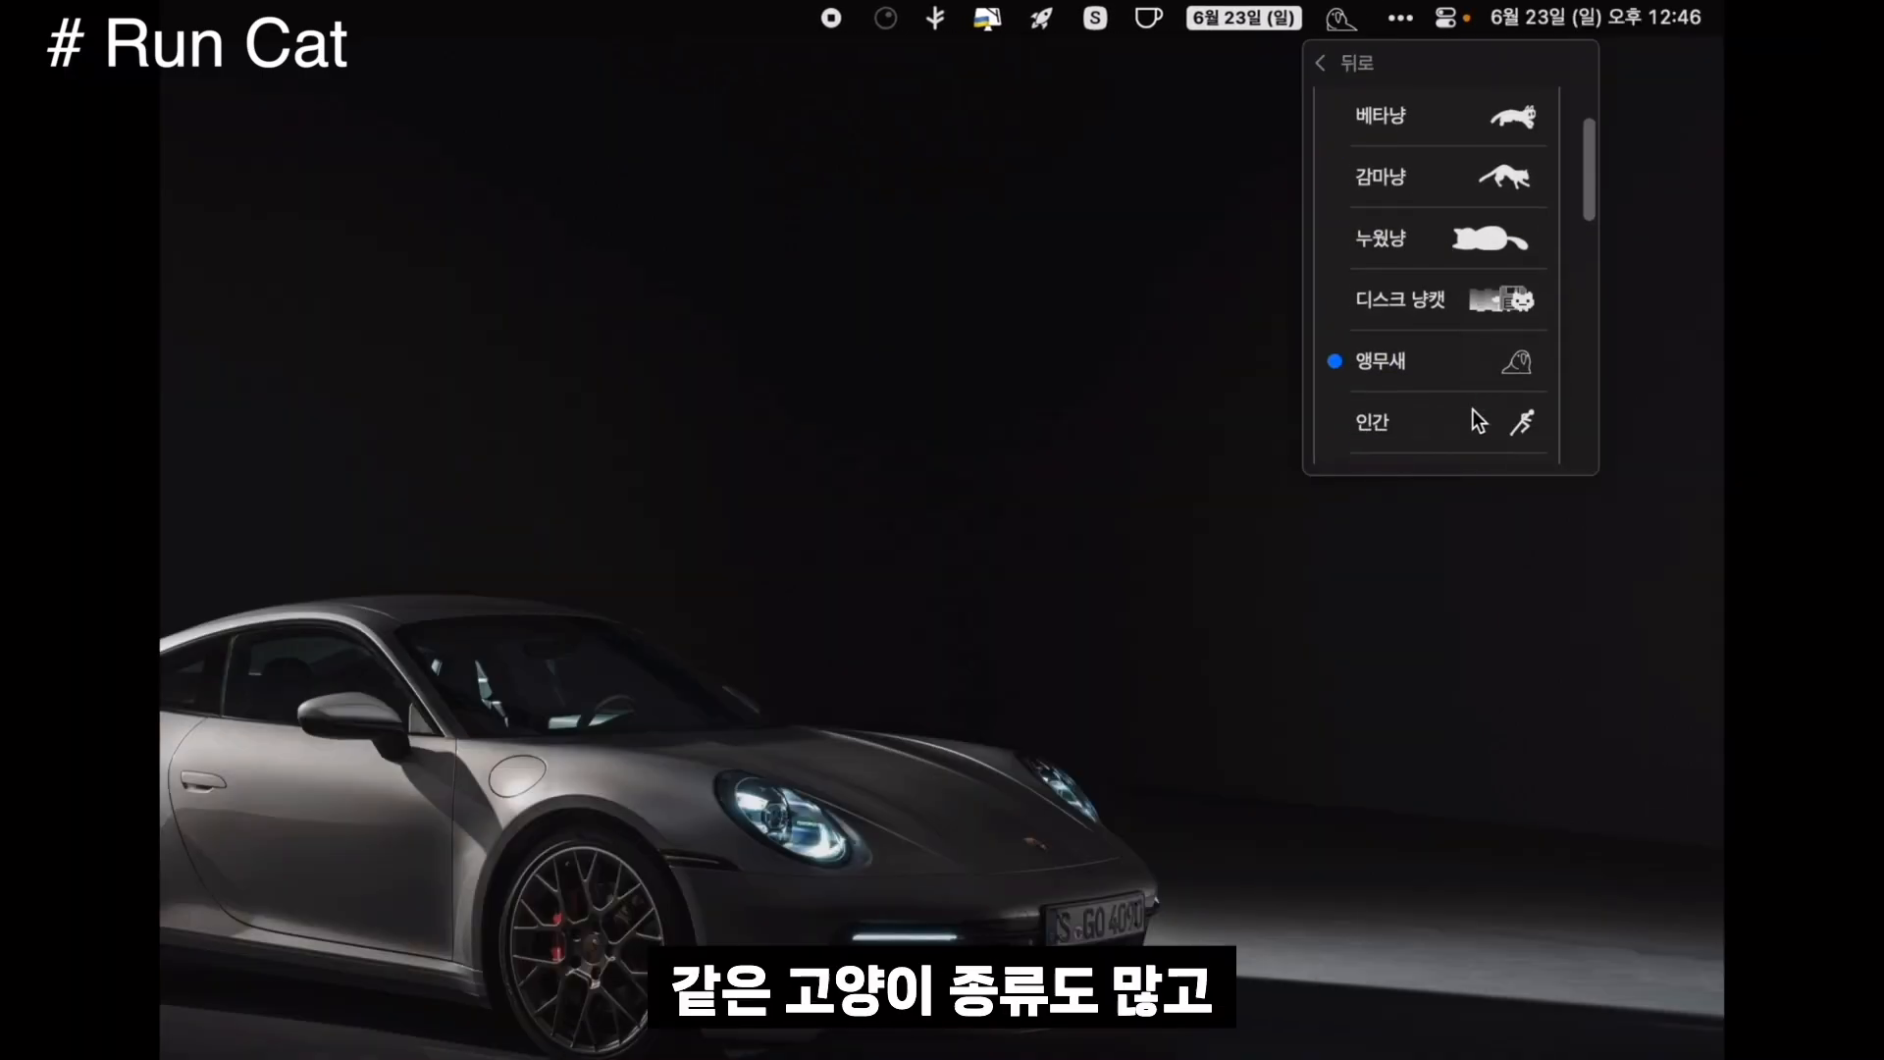
# Try the 인간 runner and several others further down the list, ending with 점
pyautogui.click(1472, 410)
pyautogui.scroll(-3, 1472, 409)
pyautogui.click(1472, 410)
pyautogui.click(1487, 359)
pyautogui.scroll(-3, 1487, 359)
pyautogui.click(1494, 397)
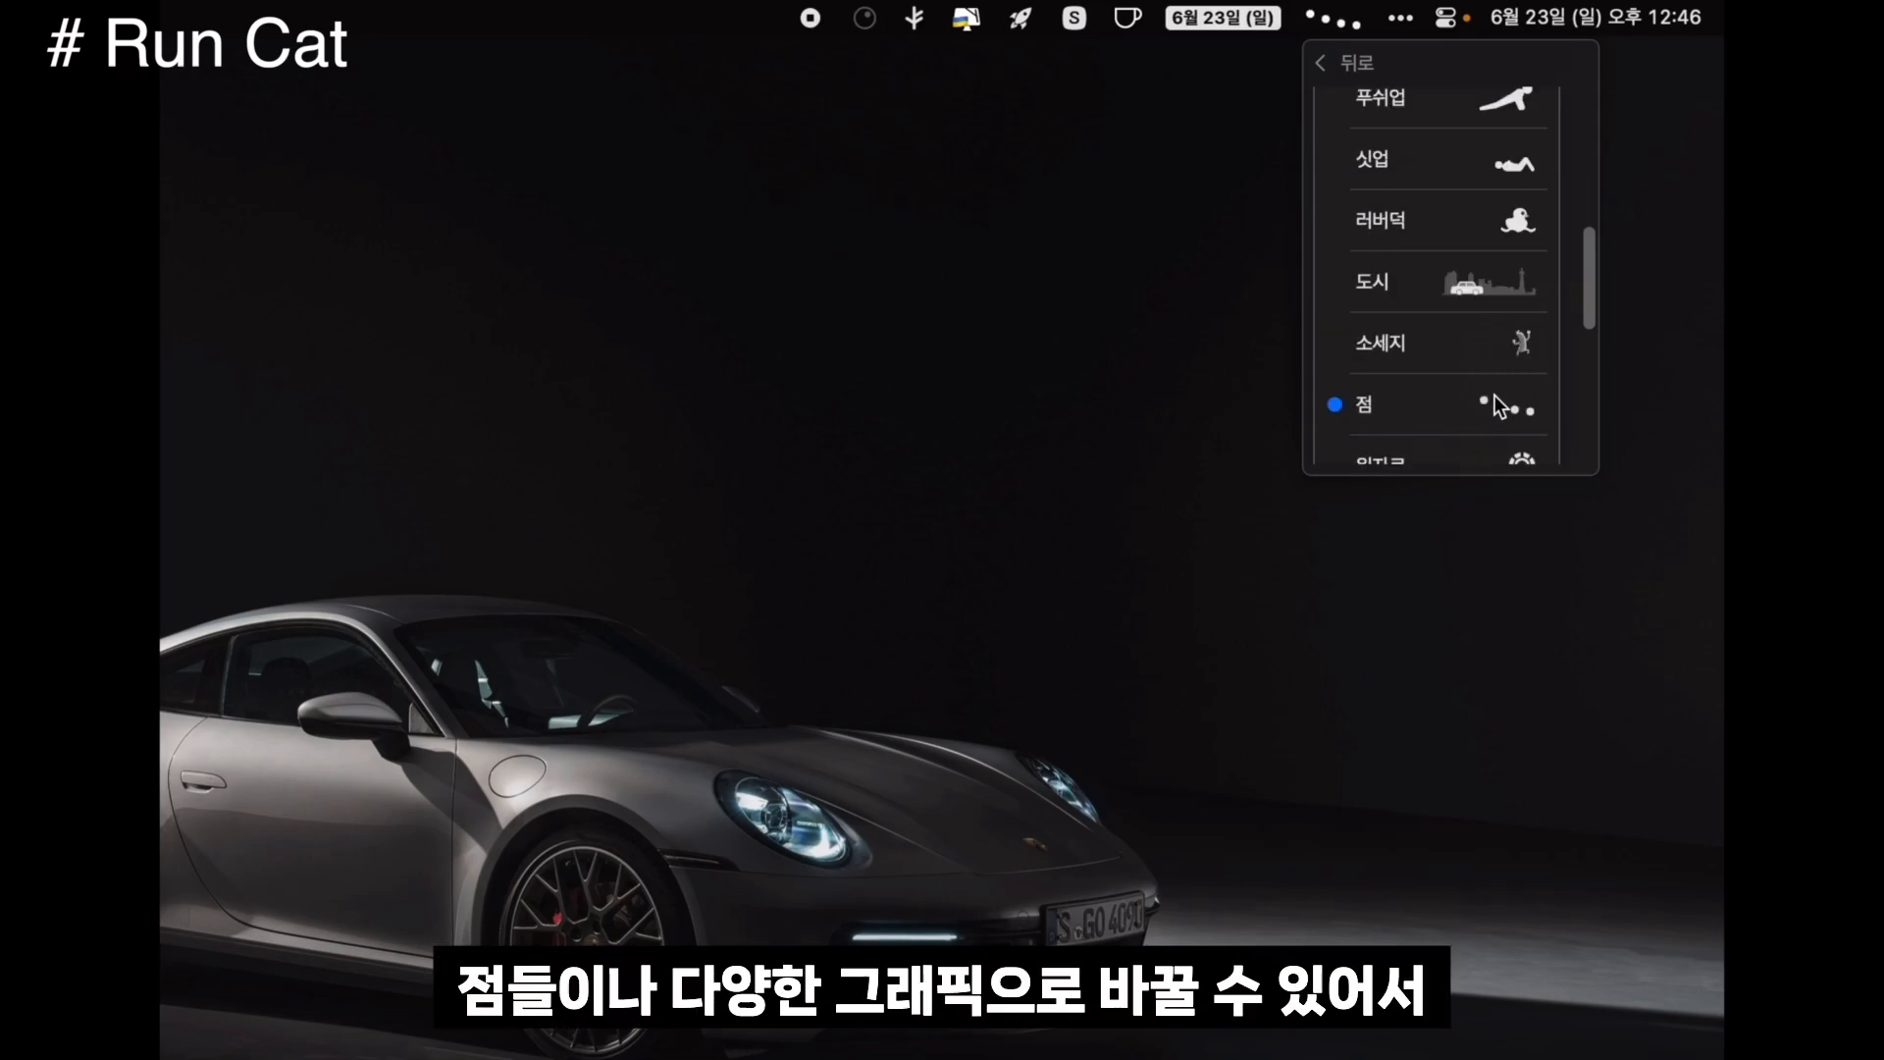
# Try the 원자로, 슬라임 and 생선남 runners one after another
pyautogui.scroll(-3, 1494, 397)
pyautogui.click(1497, 293)
pyautogui.click(1486, 353)
pyautogui.click(1471, 412)
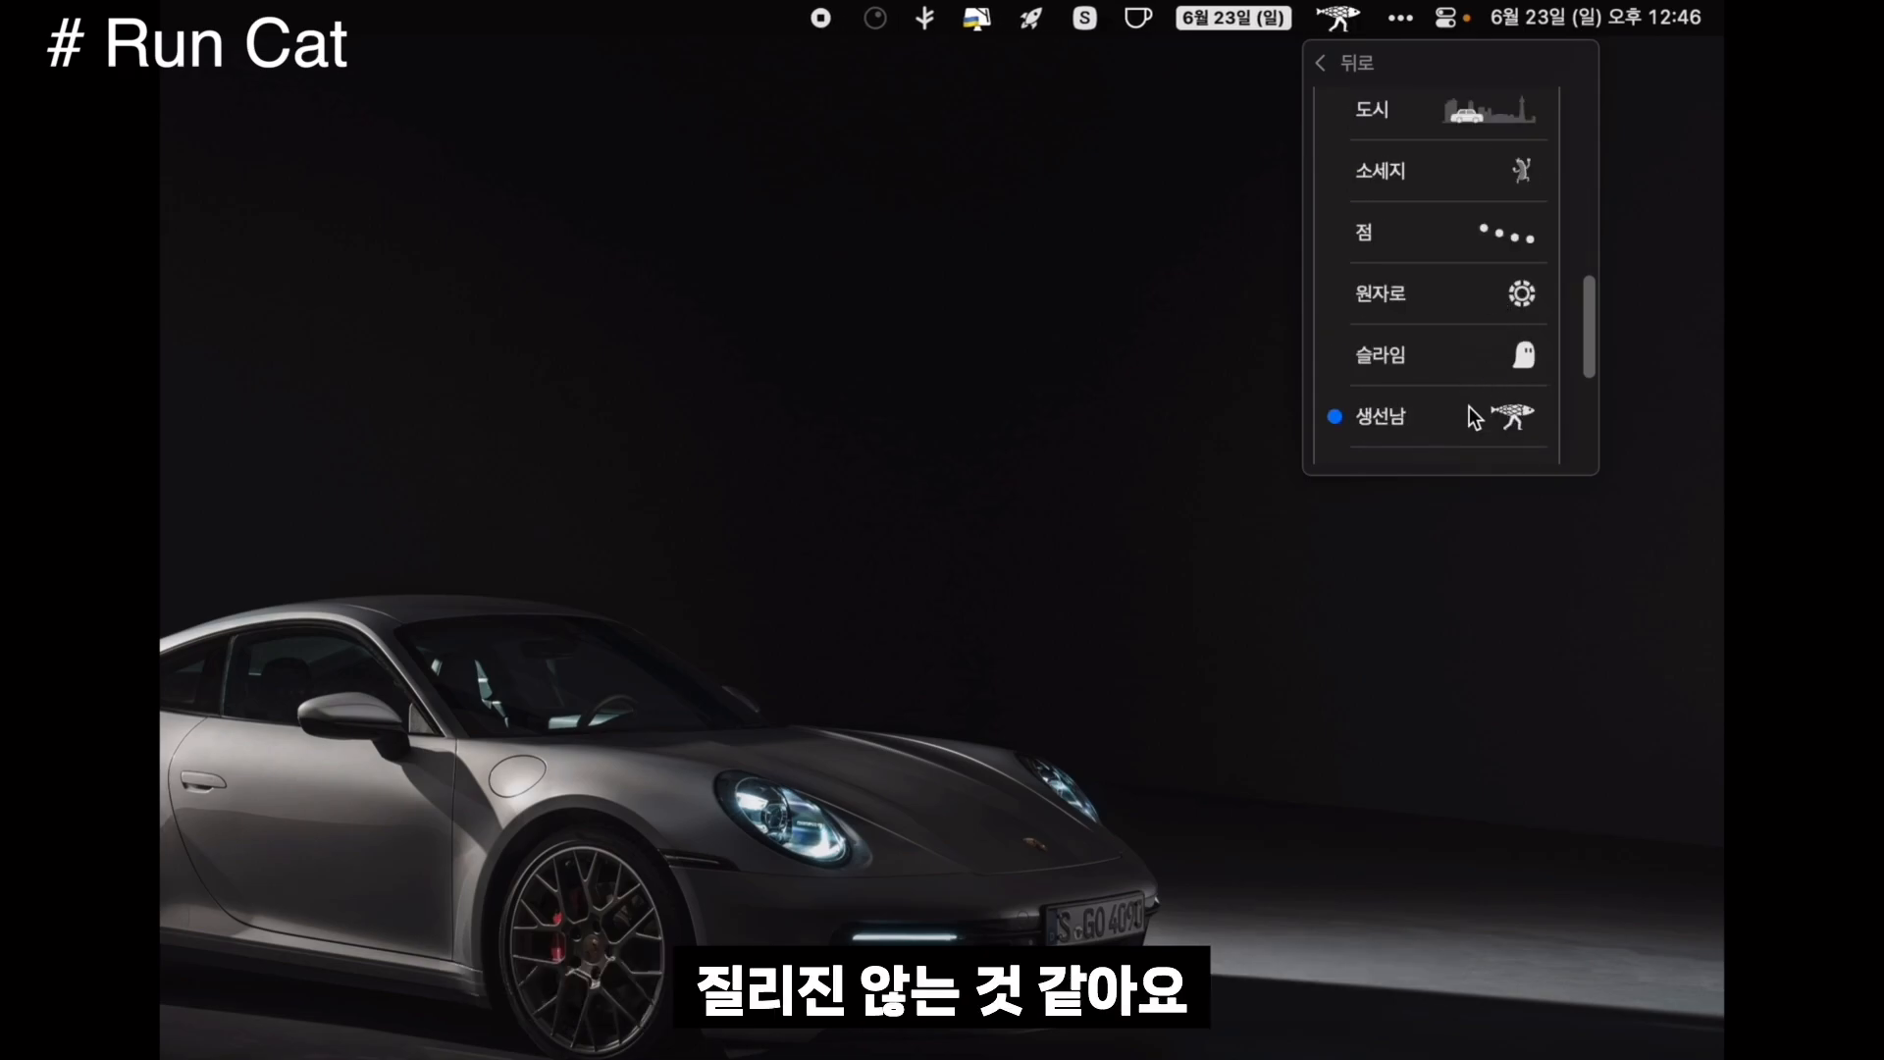
# Try the remaining runners near the end of the list and set the menu bar runner to 인싸 파티
pyautogui.scroll(-1, 1469, 406)
pyautogui.click(1489, 428)
pyautogui.scroll(-3, 1488, 413)
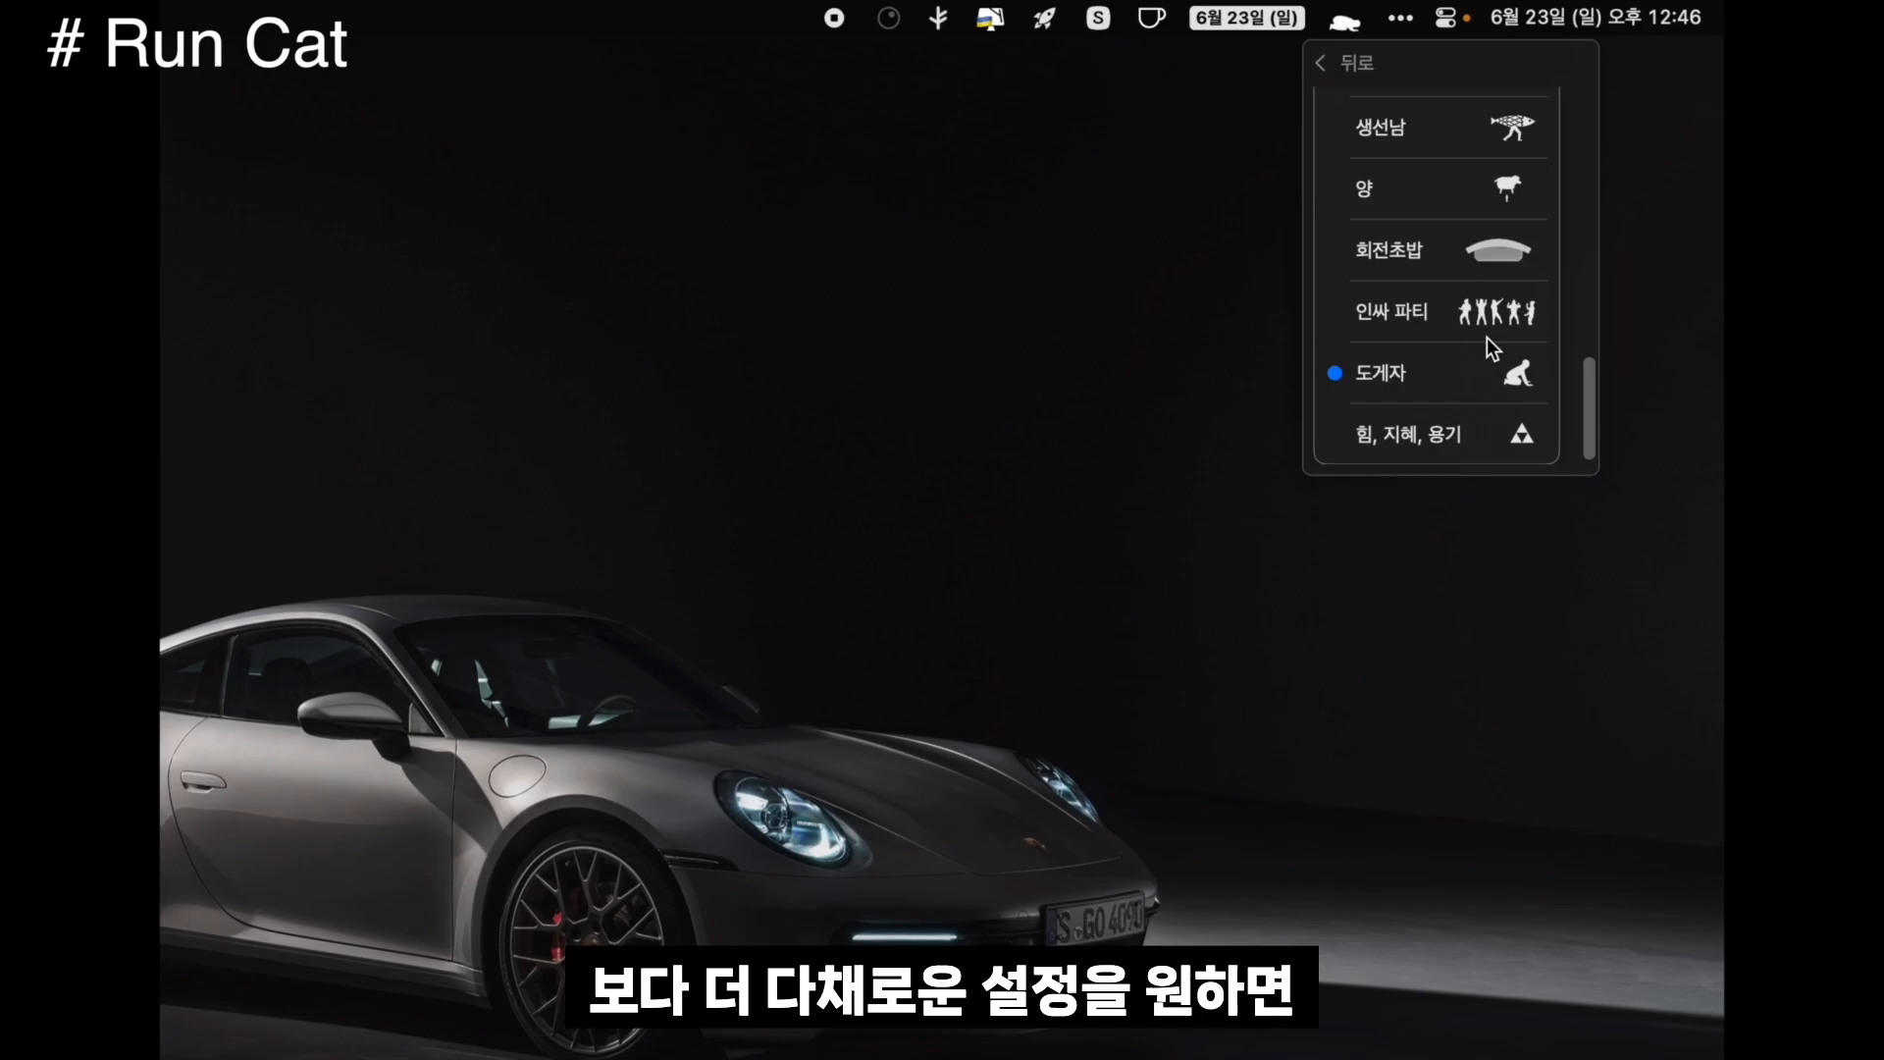
pyautogui.click(1487, 337)
pyautogui.click(1469, 424)
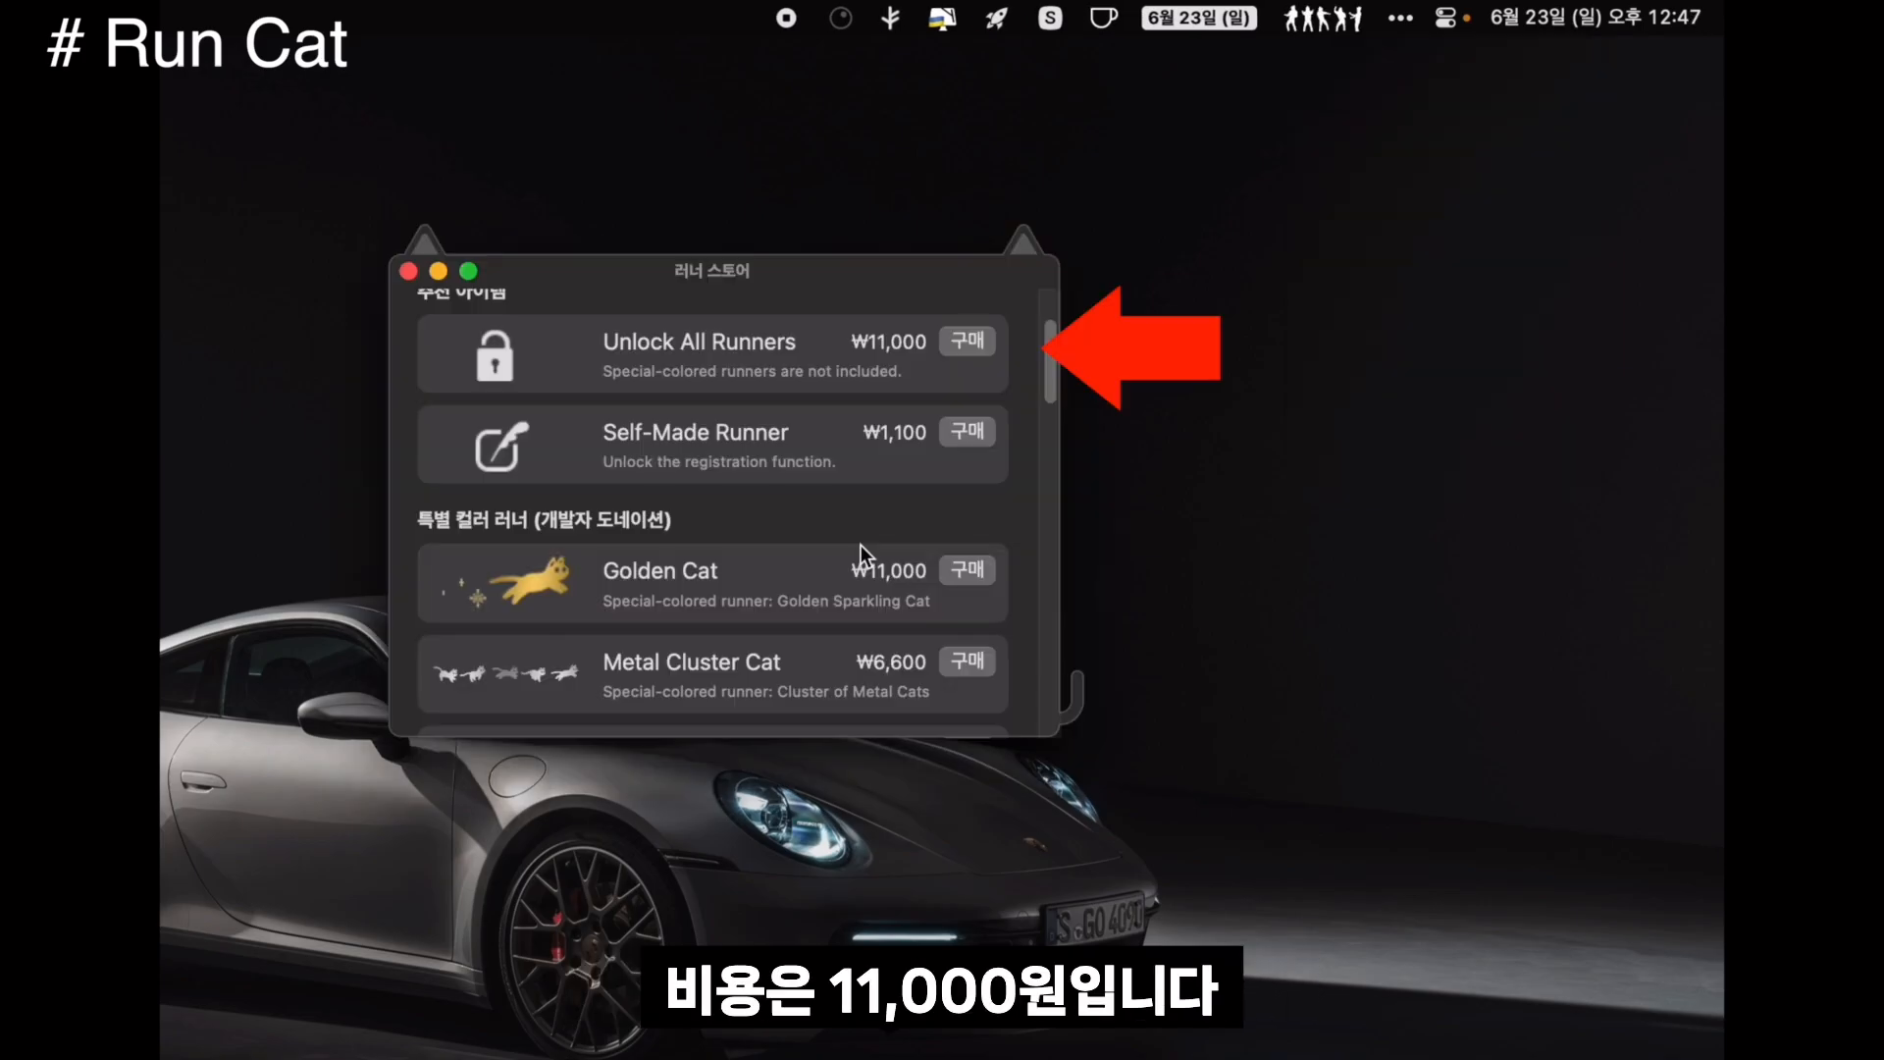
# Look through the purchasable runners and their prices in the runner store
pyautogui.scroll(-10, 861, 545)
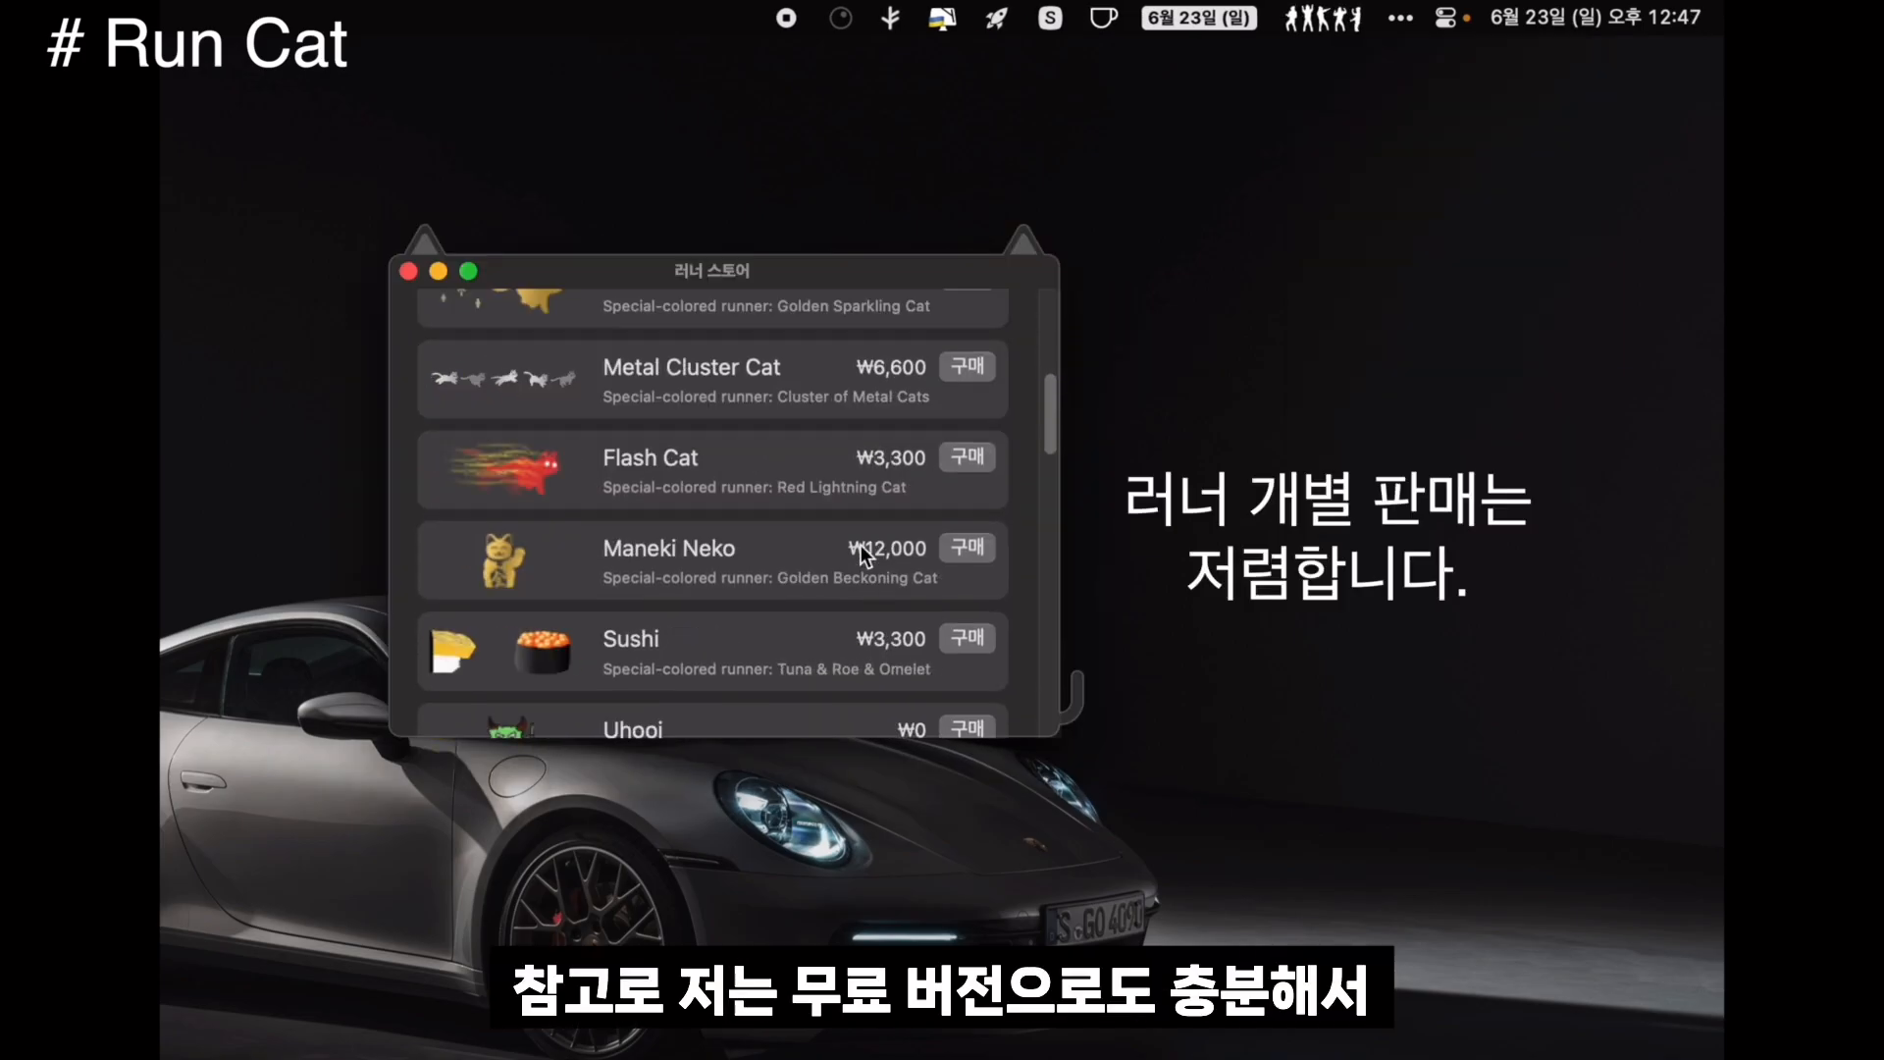
pyautogui.scroll(-15, 886, 528)
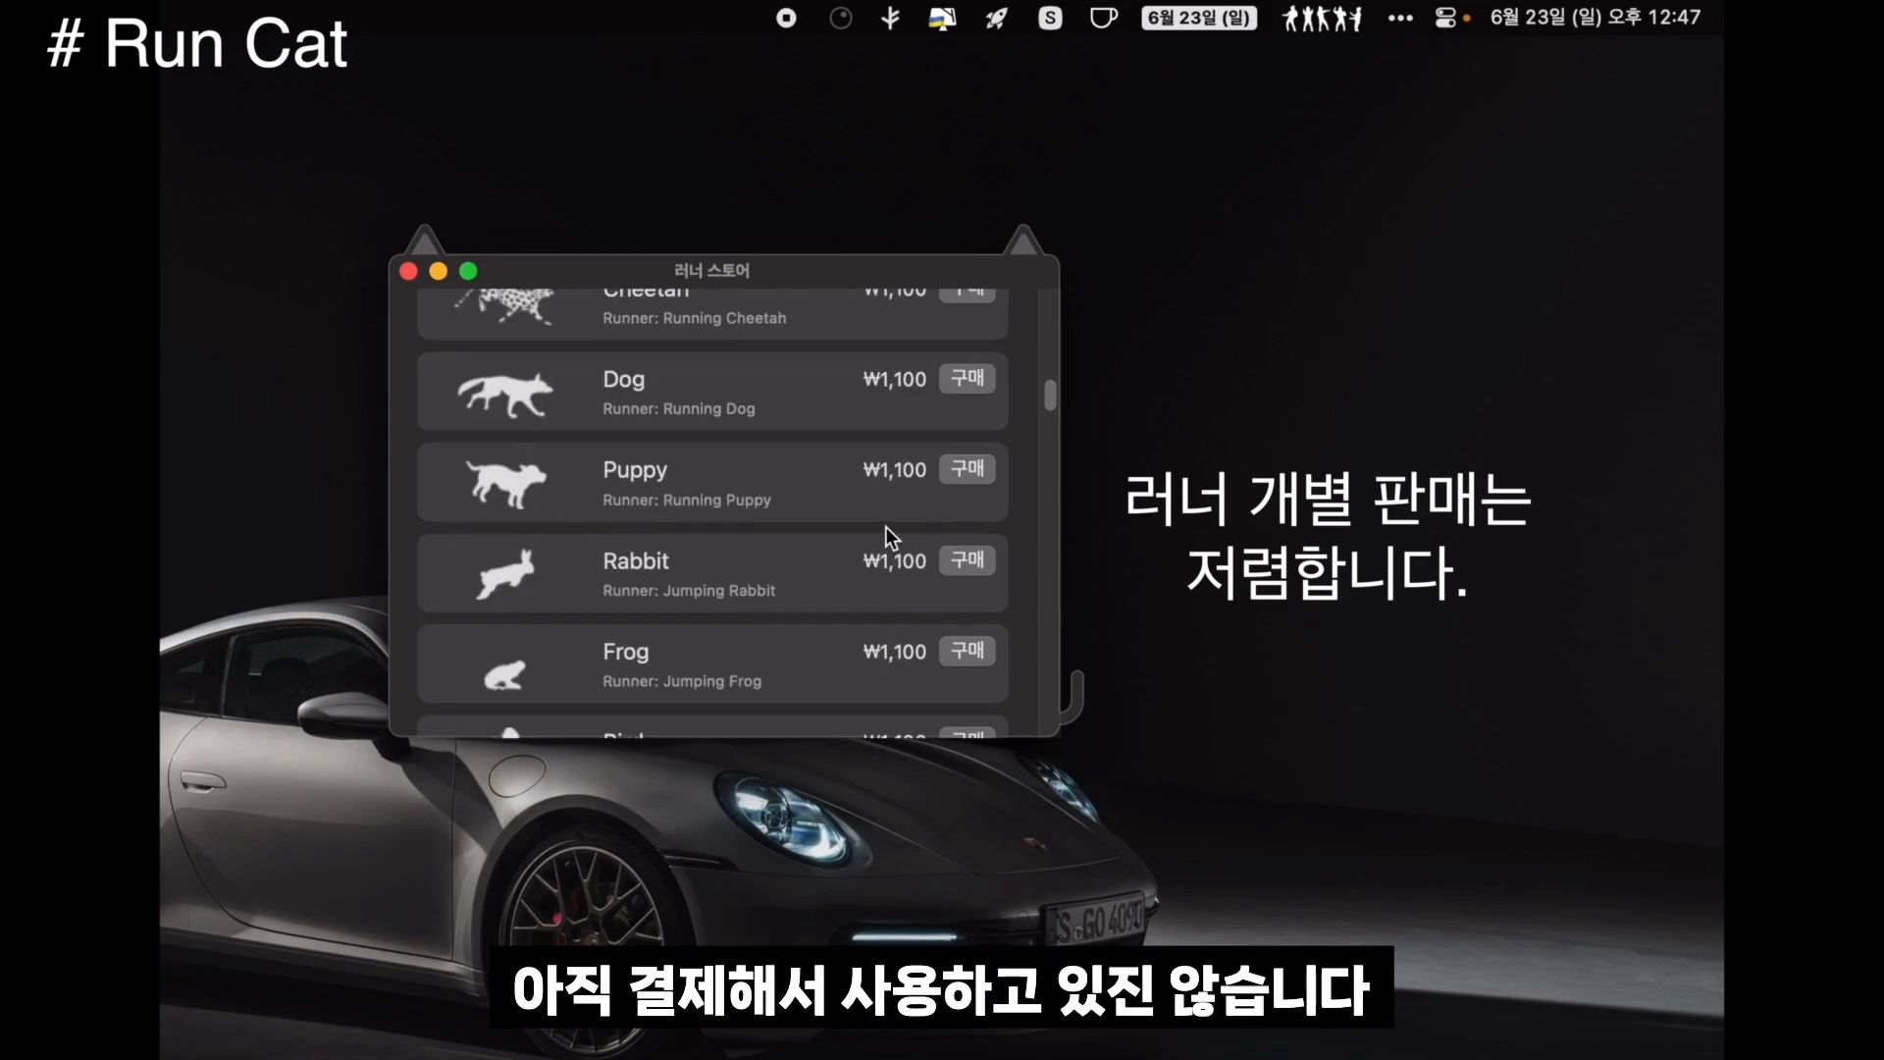
pyautogui.scroll(-5, 886, 527)
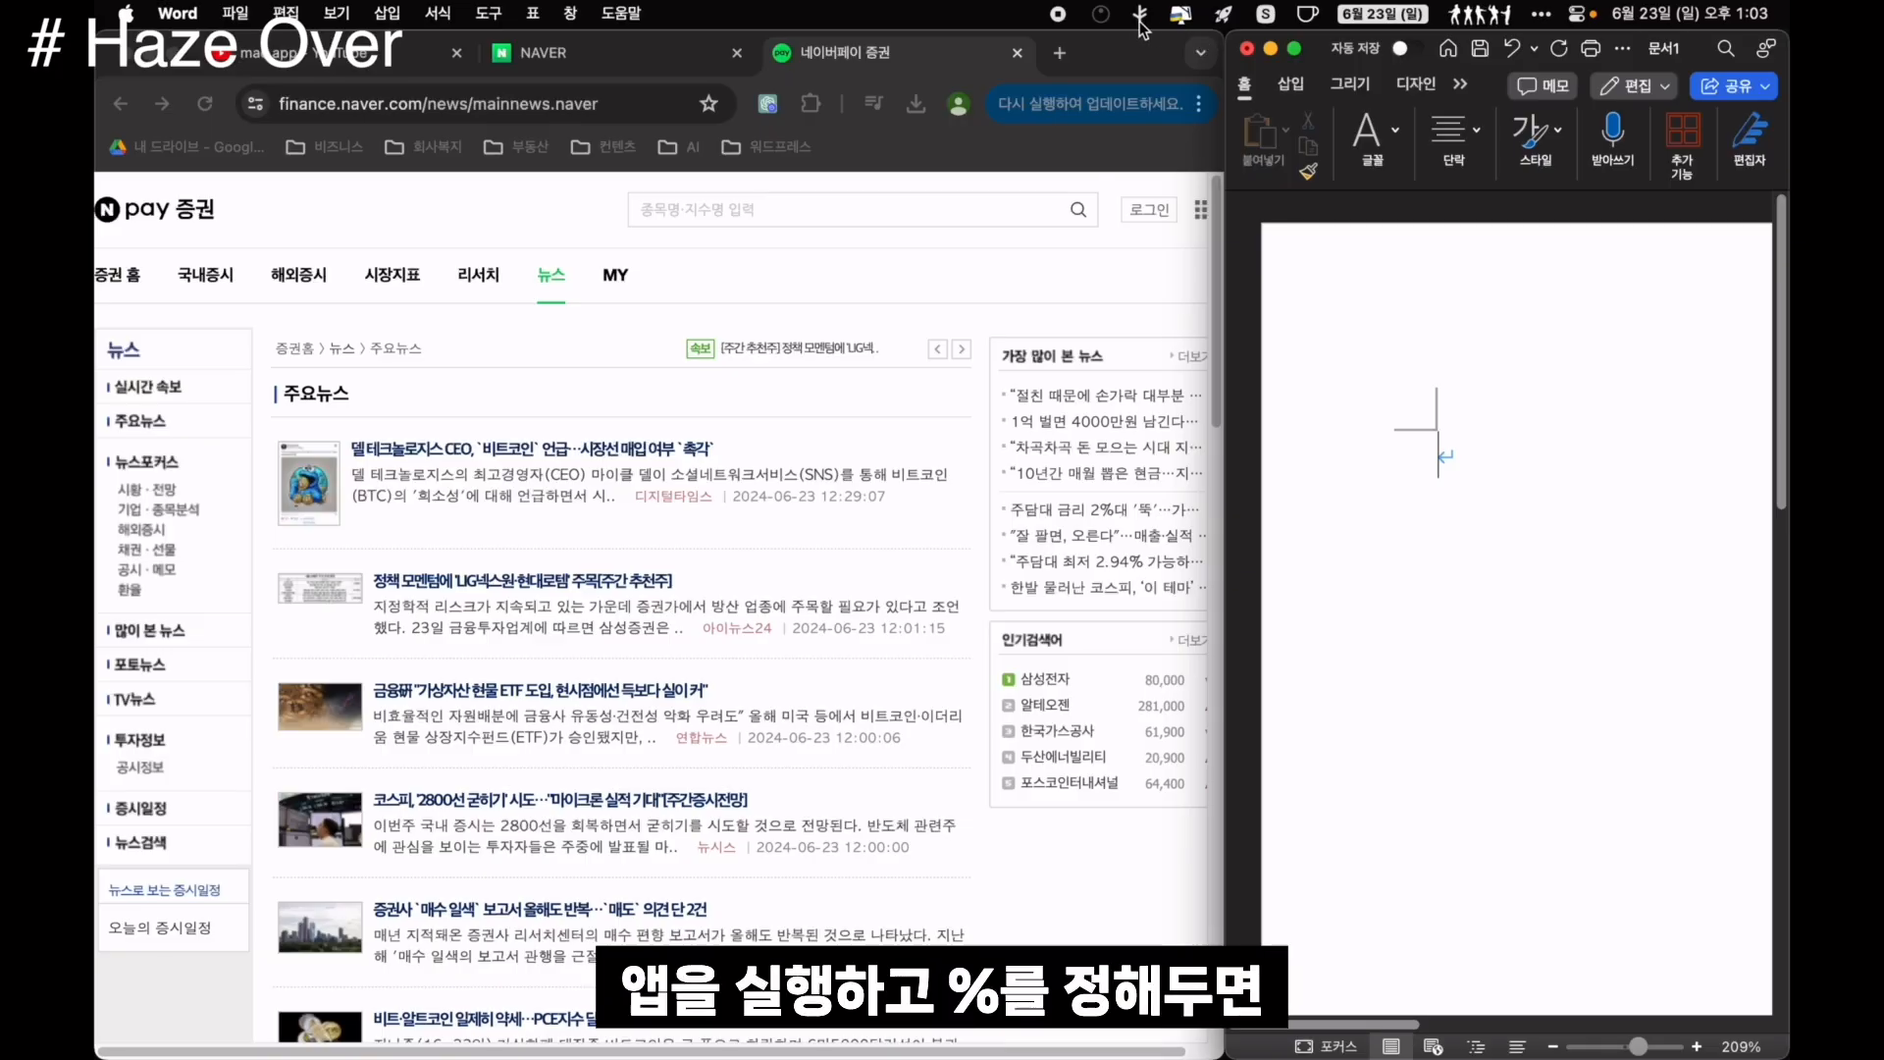
# Turn on HazeOver's background dimming and switch focus from the Word document to the Naver finance news window
pyautogui.click(1103, 16)
pyautogui.click(1375, 96)
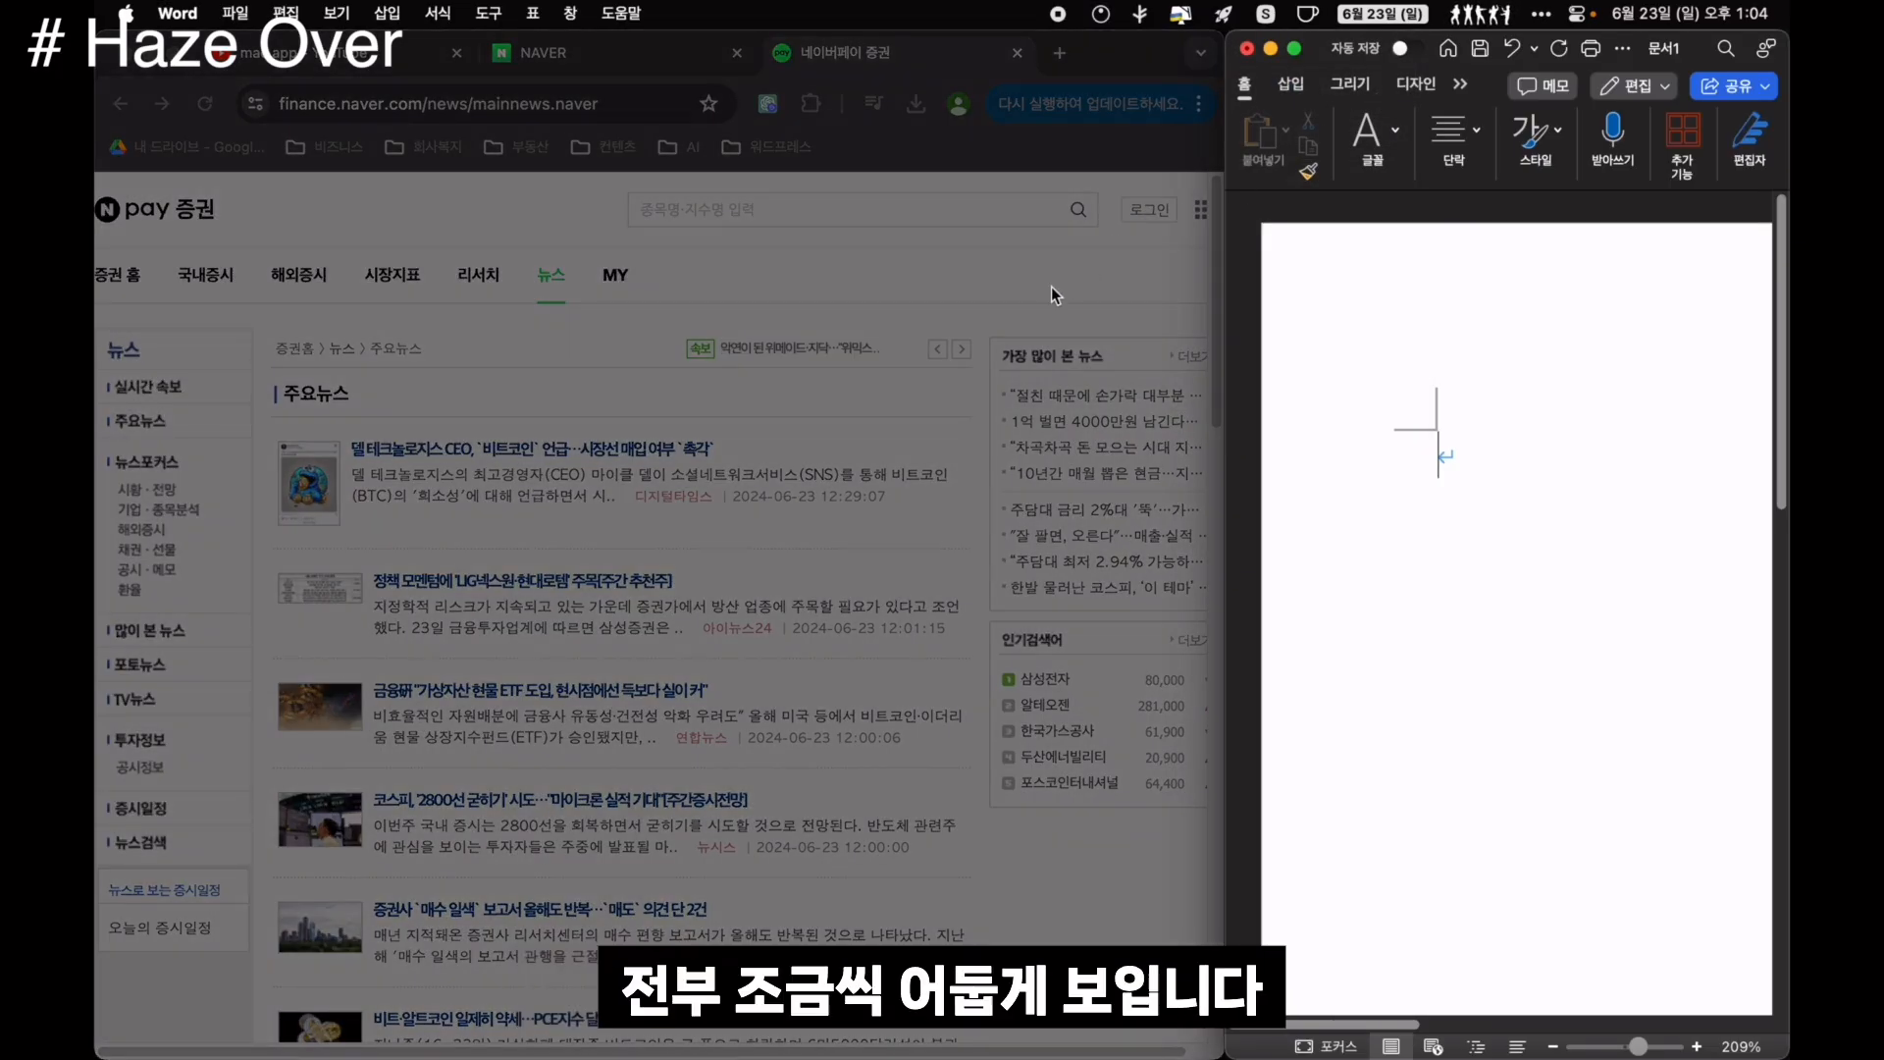
pyautogui.click(1050, 286)
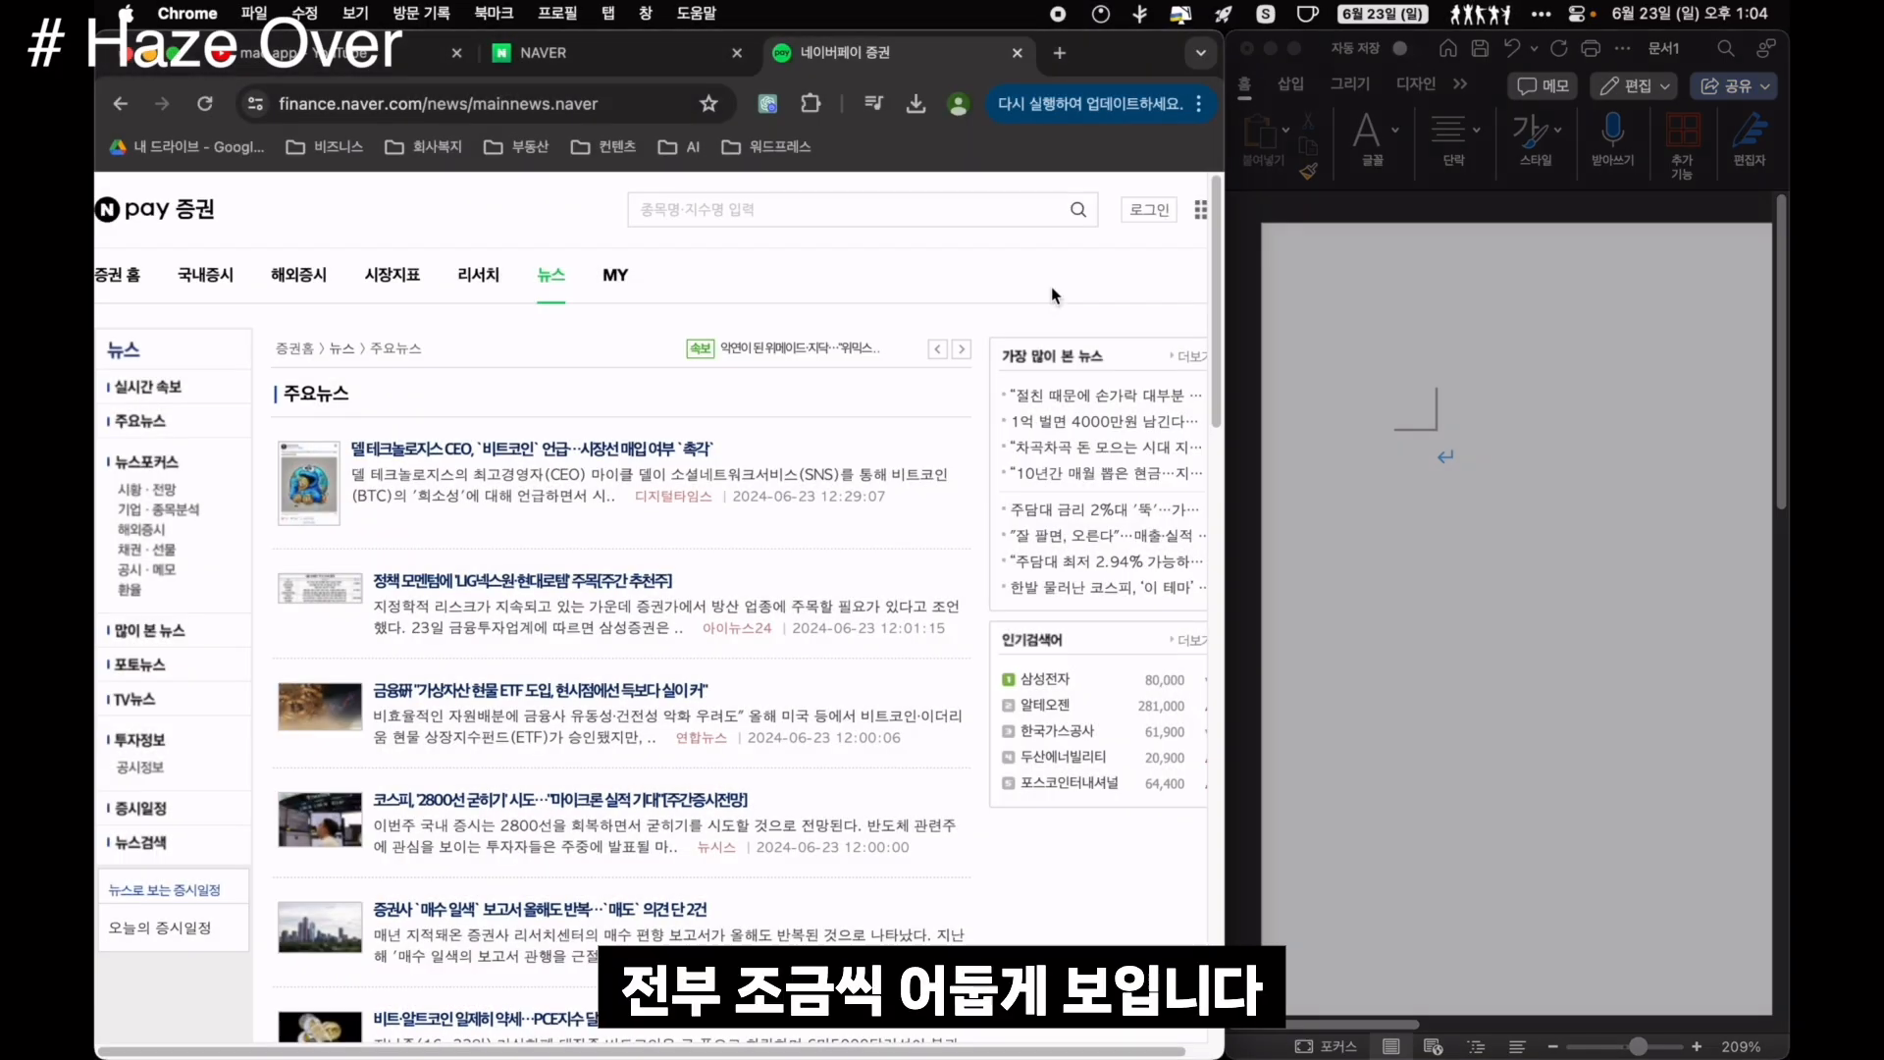
# Adjust HazeOver's dimming intensity and bring the blank Word document back into focus
pyautogui.click(1103, 17)
pyautogui.moveTo(1217, 131); pyautogui.dragTo(1245, 157)
pyautogui.click(1394, 373)
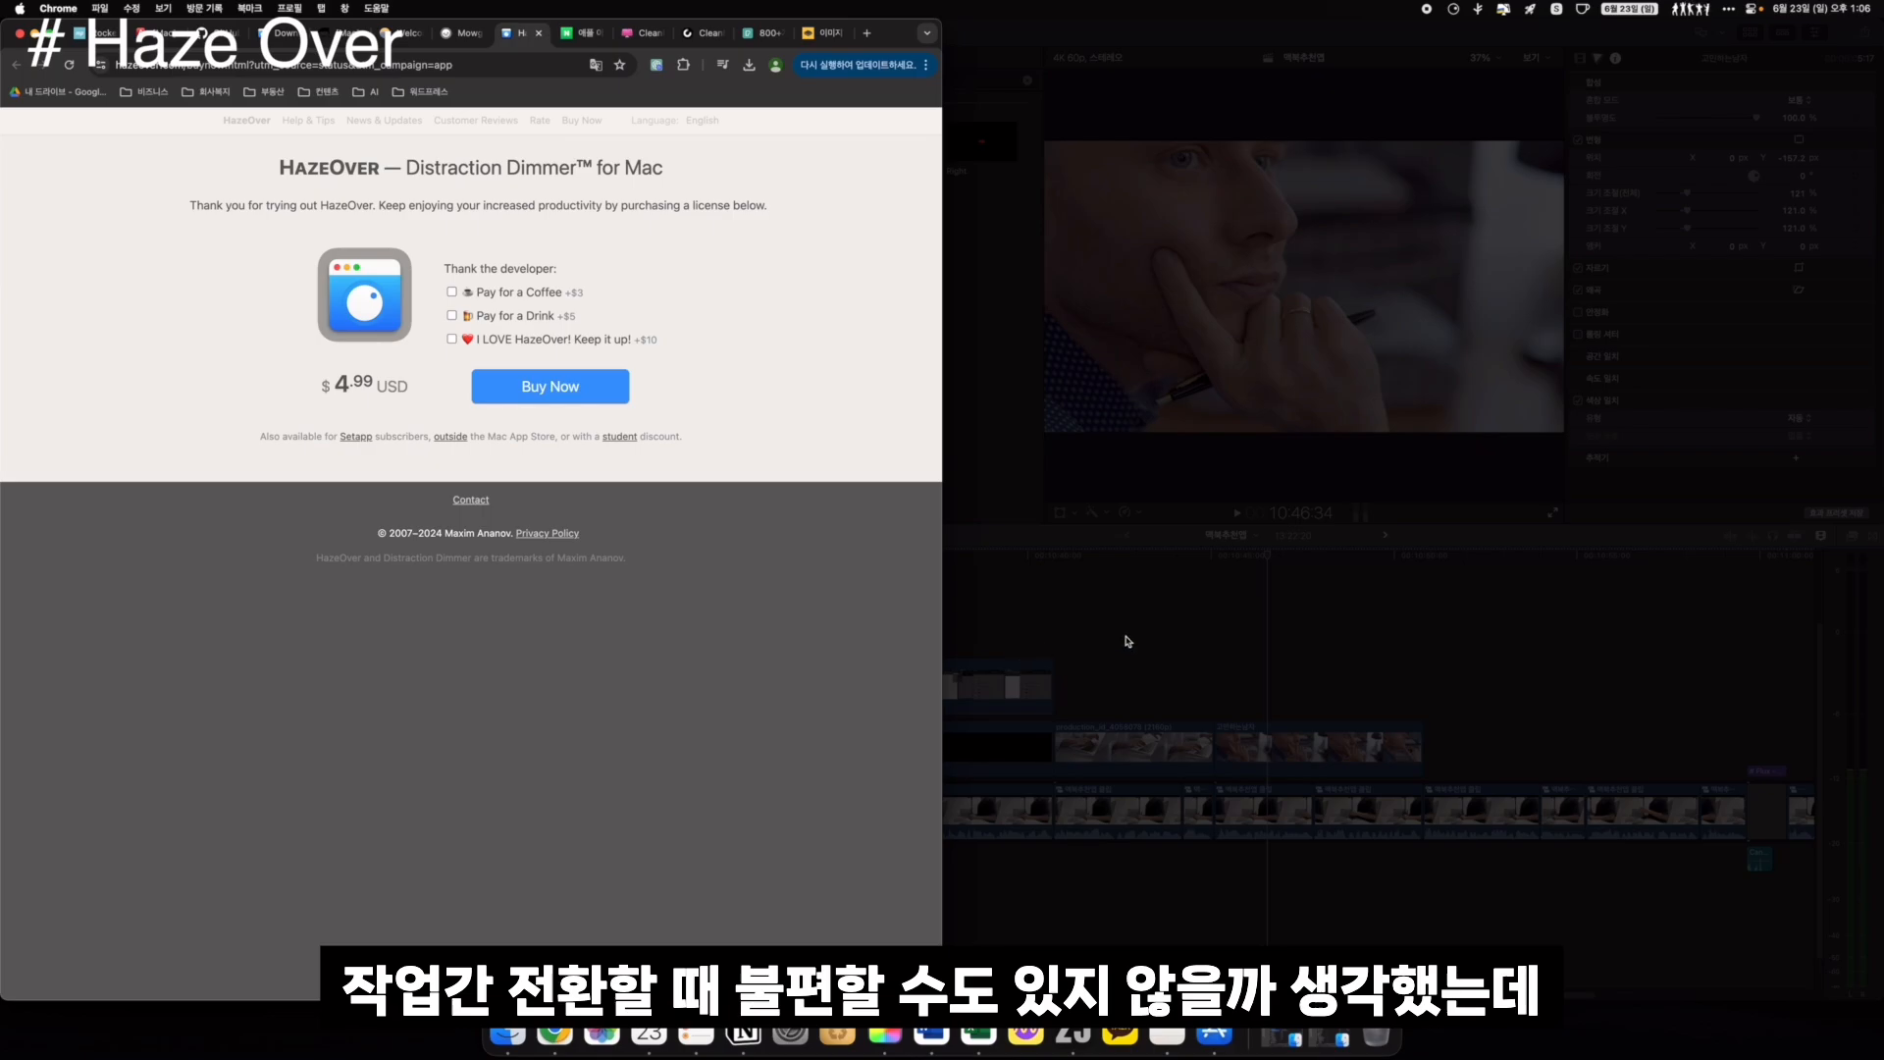
# Switch focus to the Final Cut Pro window, show all open windows in Mission Control, and return to Final Cut Pro
pyautogui.click(1126, 639)
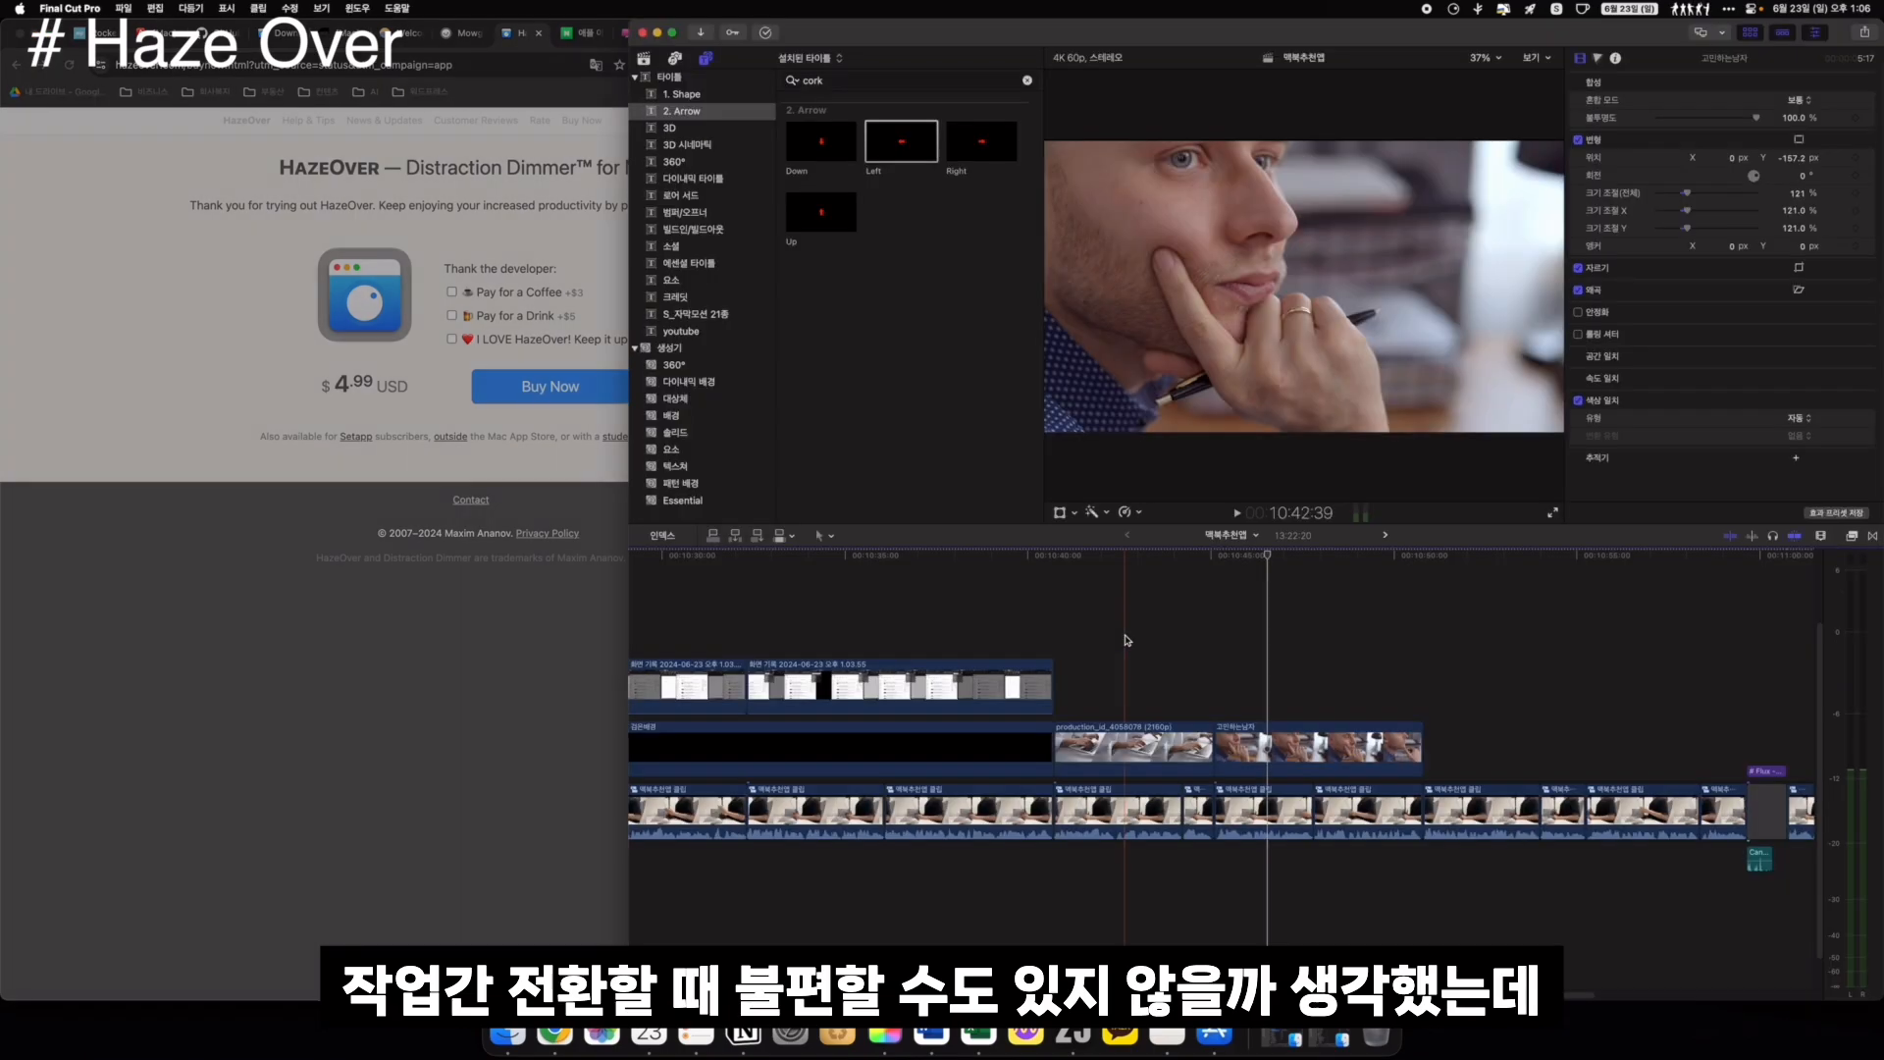
pyautogui.hotkey('ctrl', 'Up')
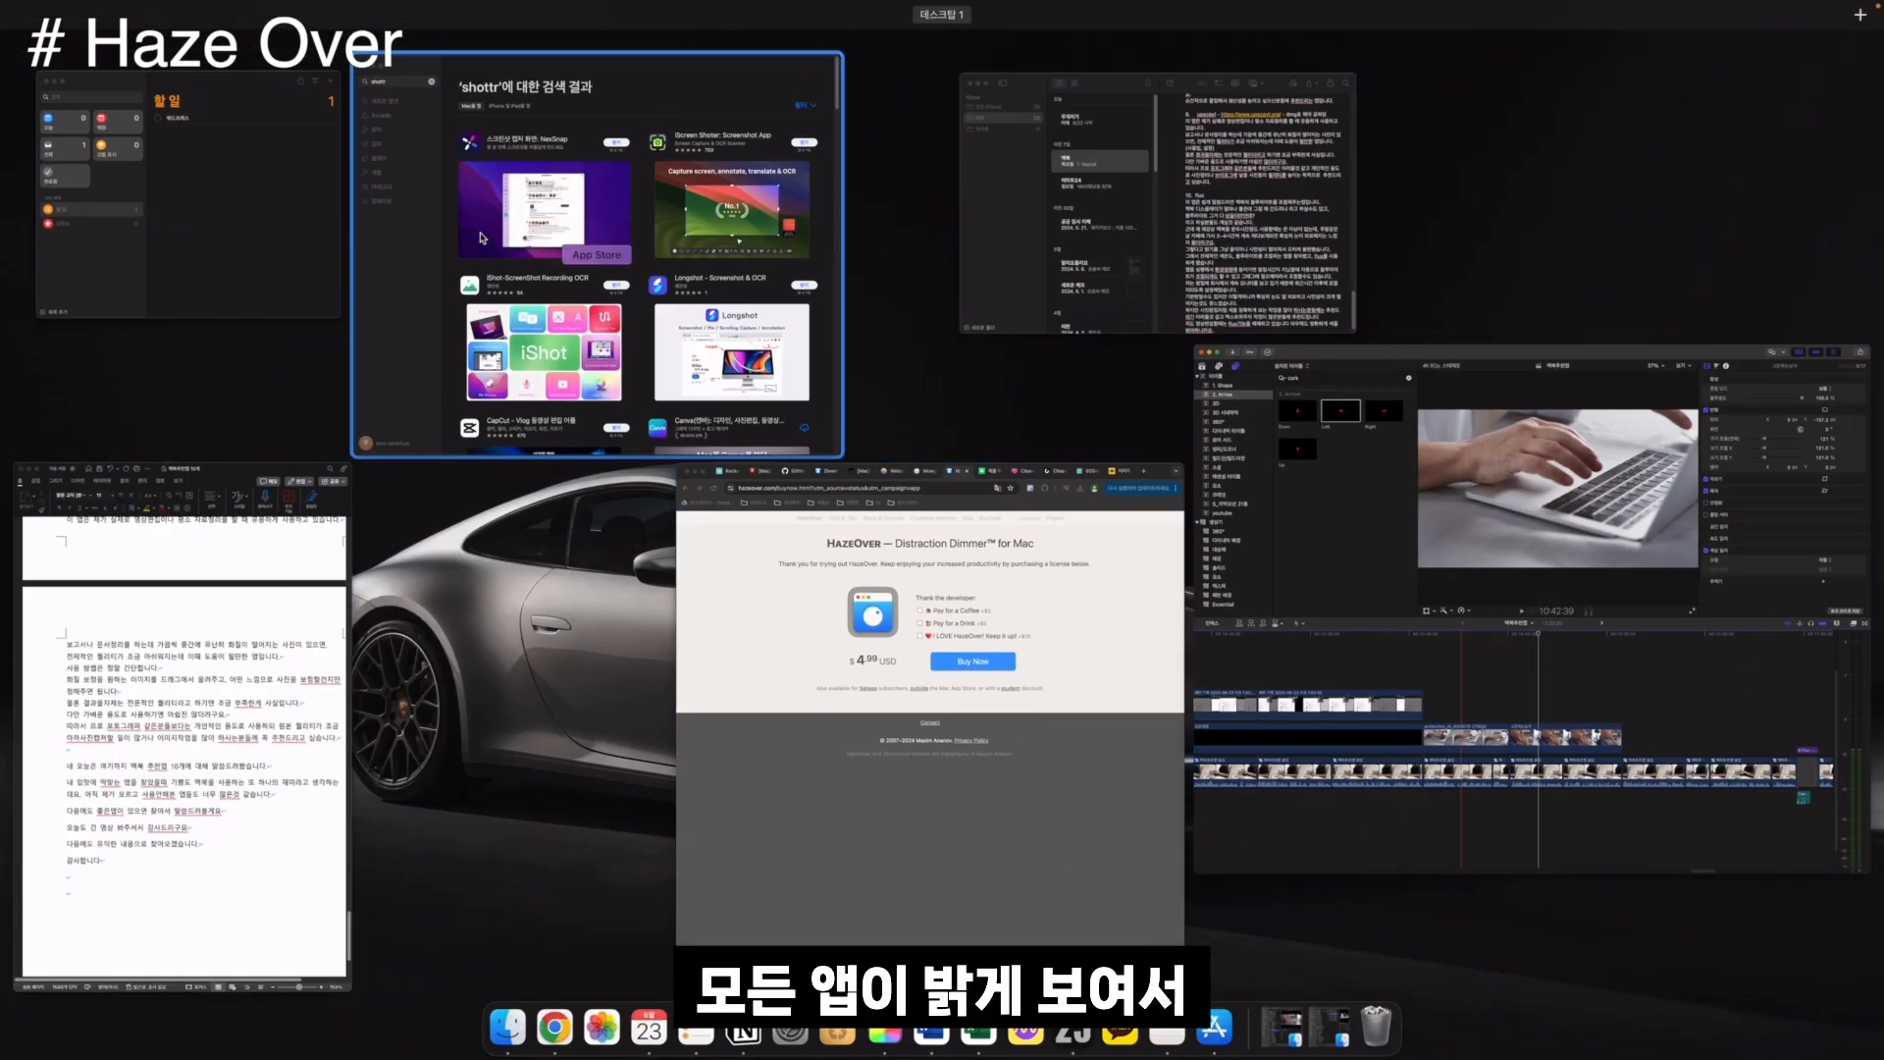
pyautogui.click(1533, 835)
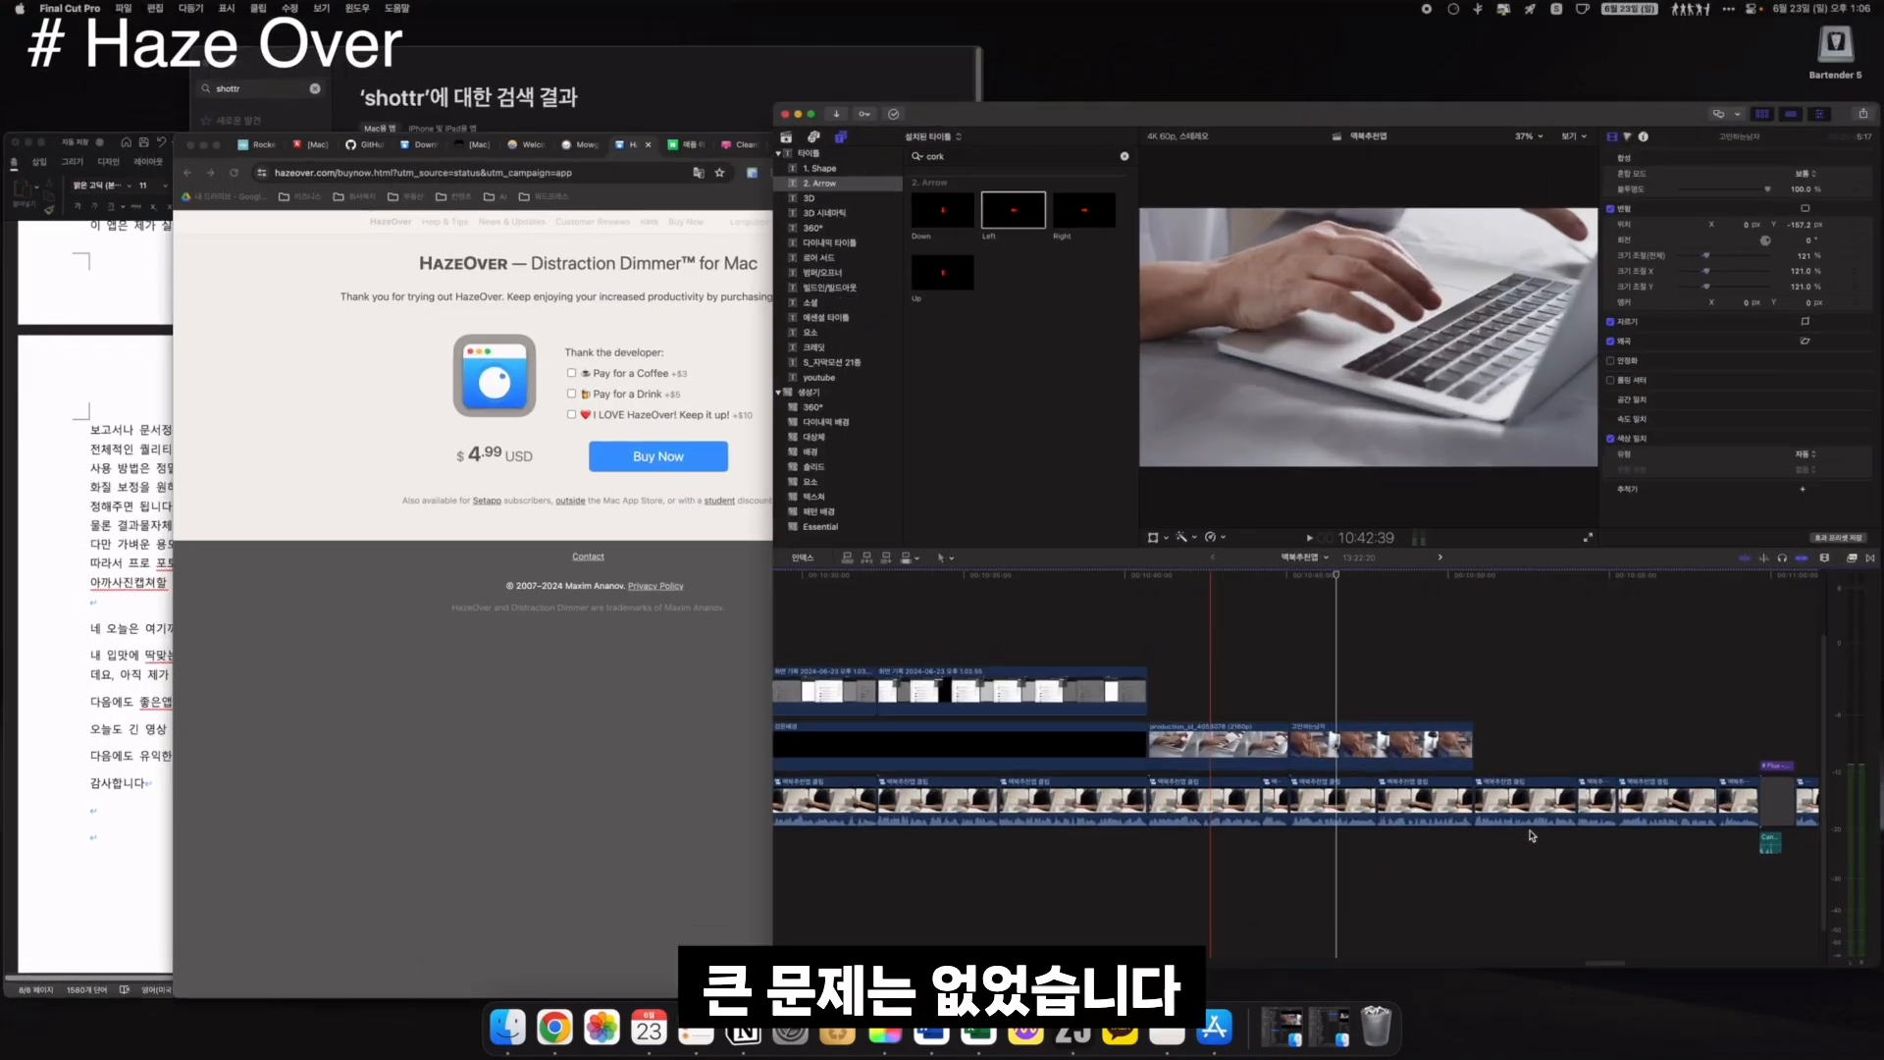